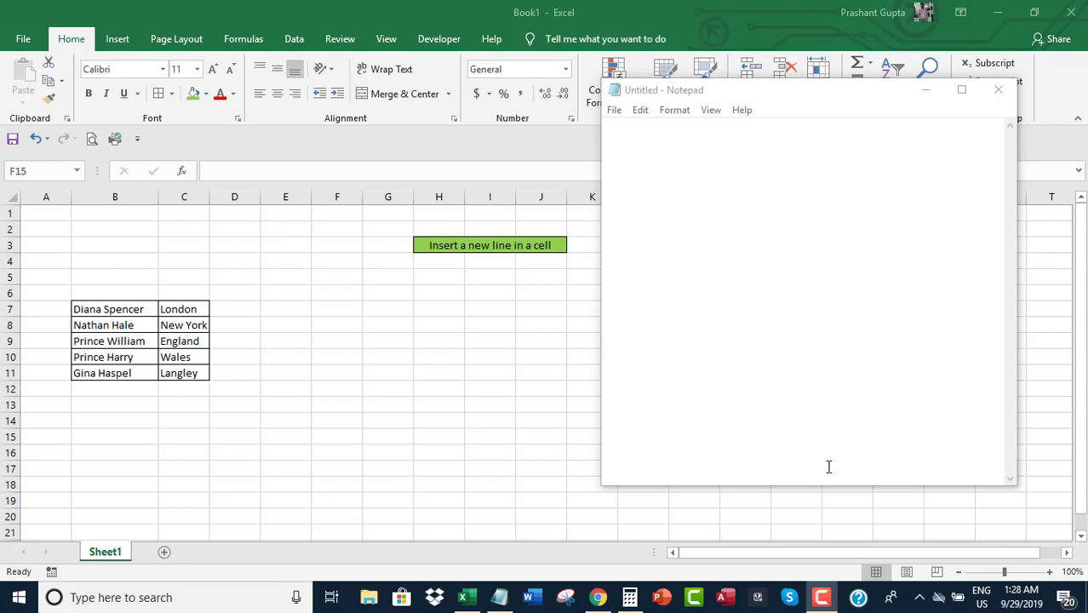
# - In the blank note, write 'Hello,' and 'In this video, I will show how to insert a new line in a cell in Excel'
pyautogui.click(820, 599)
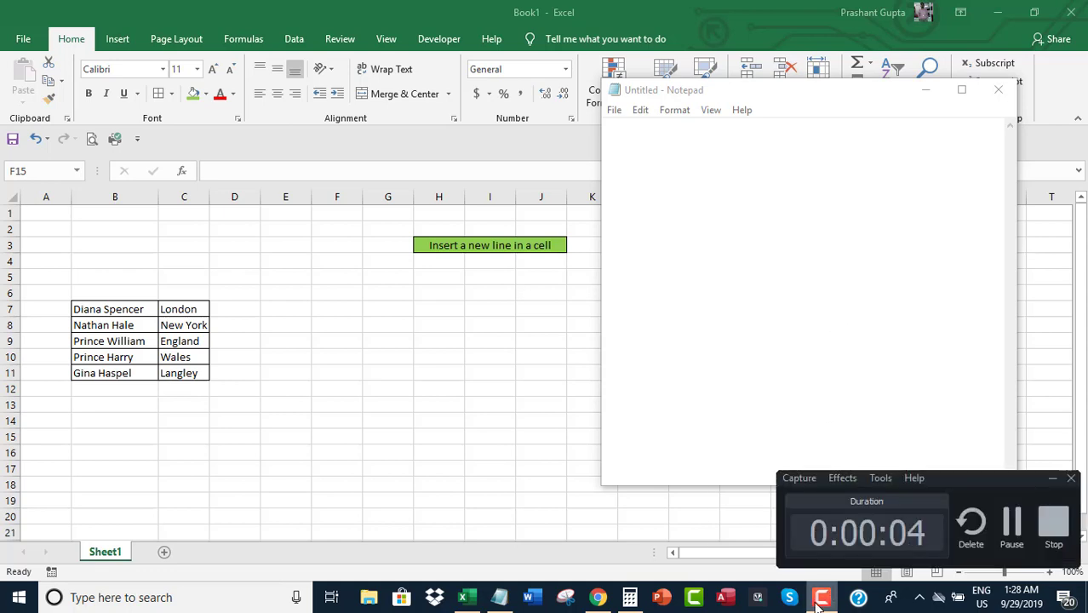
pyautogui.click(707, 212)
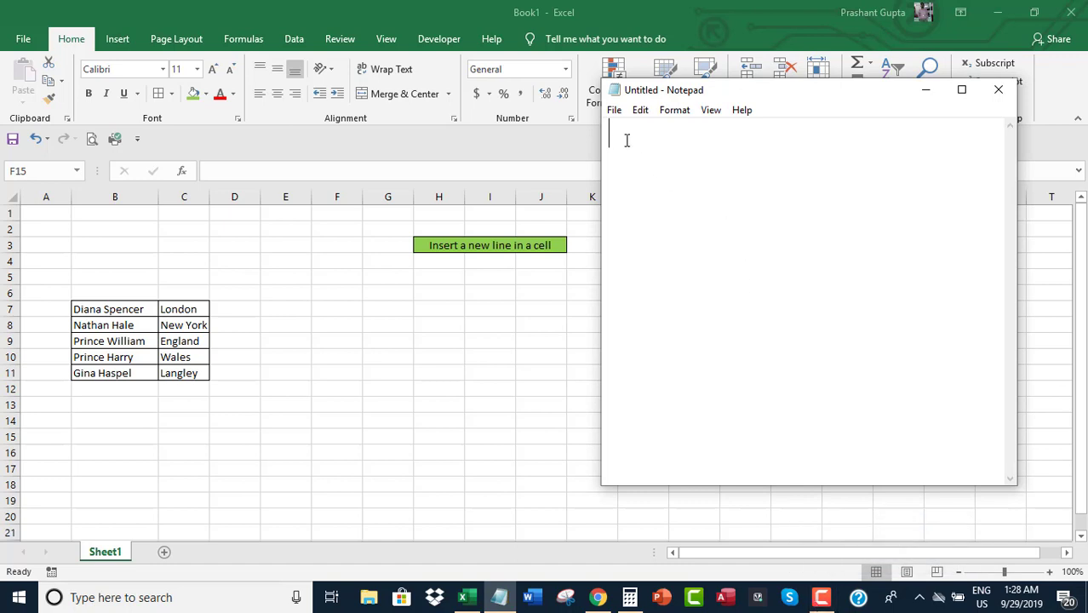
pyautogui.write('H')
pyautogui.write('ello,')
pyautogui.press('Return')
pyautogui.press('Return')
pyautogui.write('In')
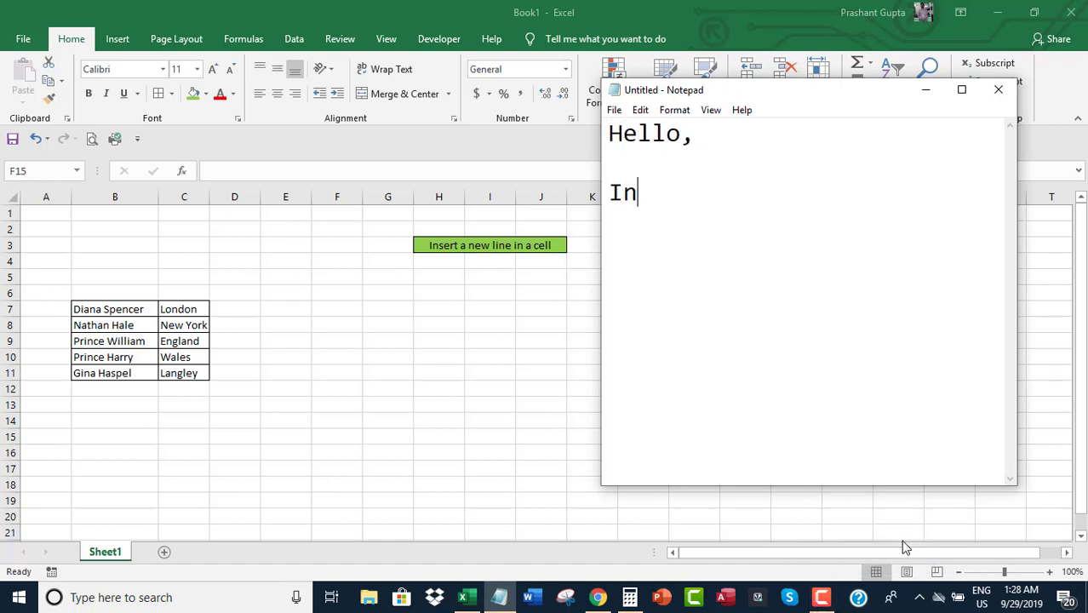
pyautogui.write(' this video, I ')
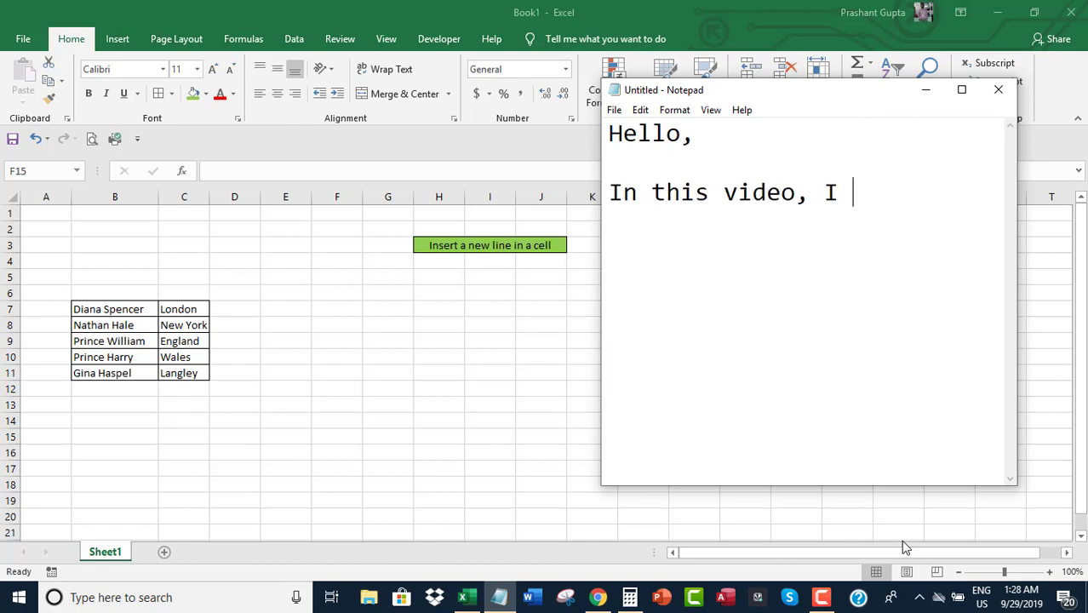
pyautogui.write('will show ')
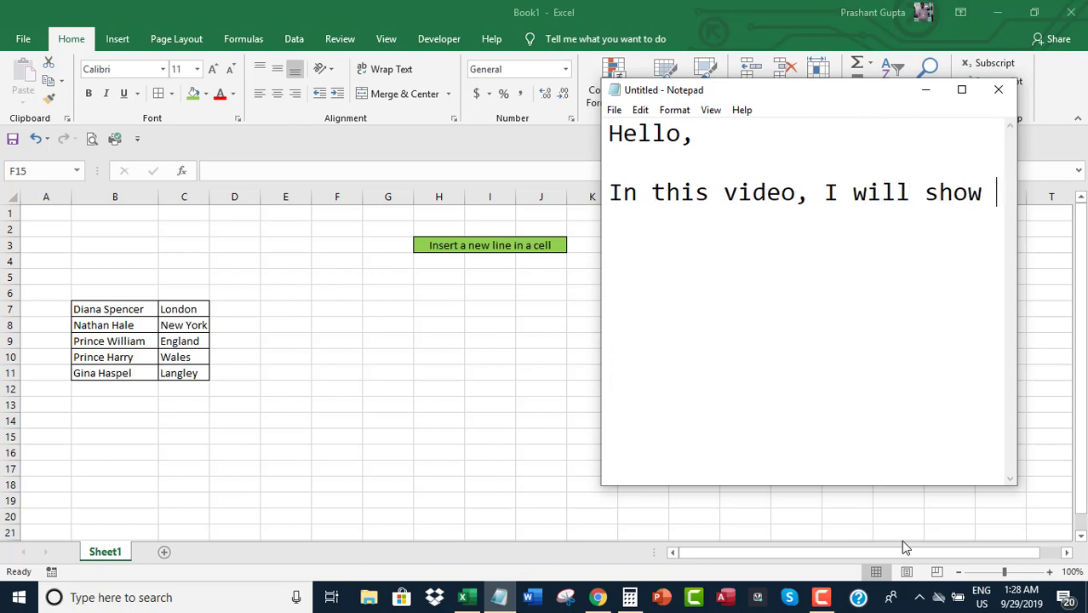
pyautogui.write('how to insert')
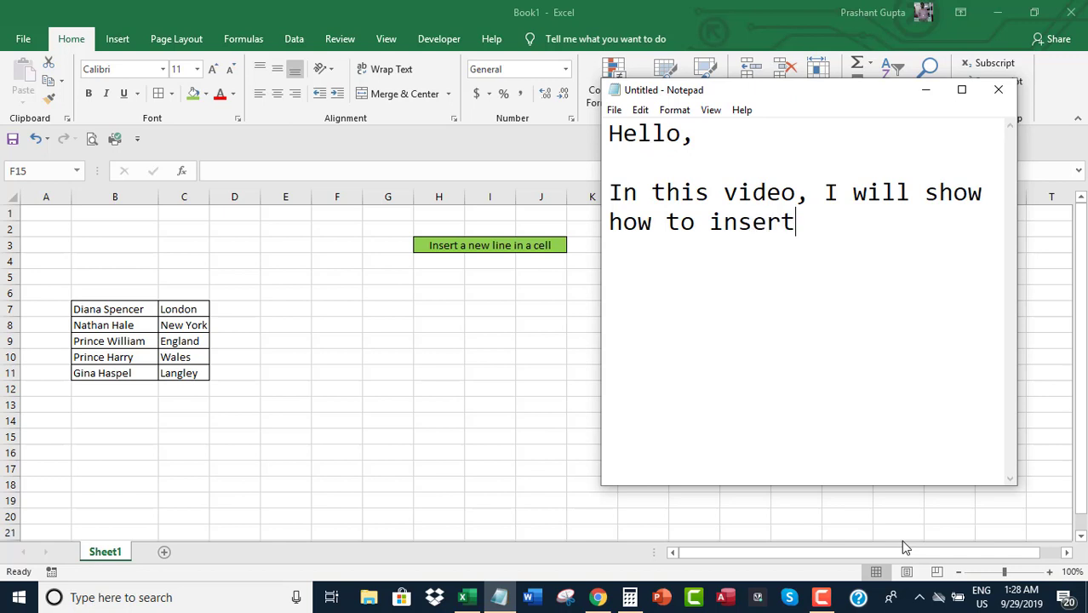
pyautogui.write(' a new line ')
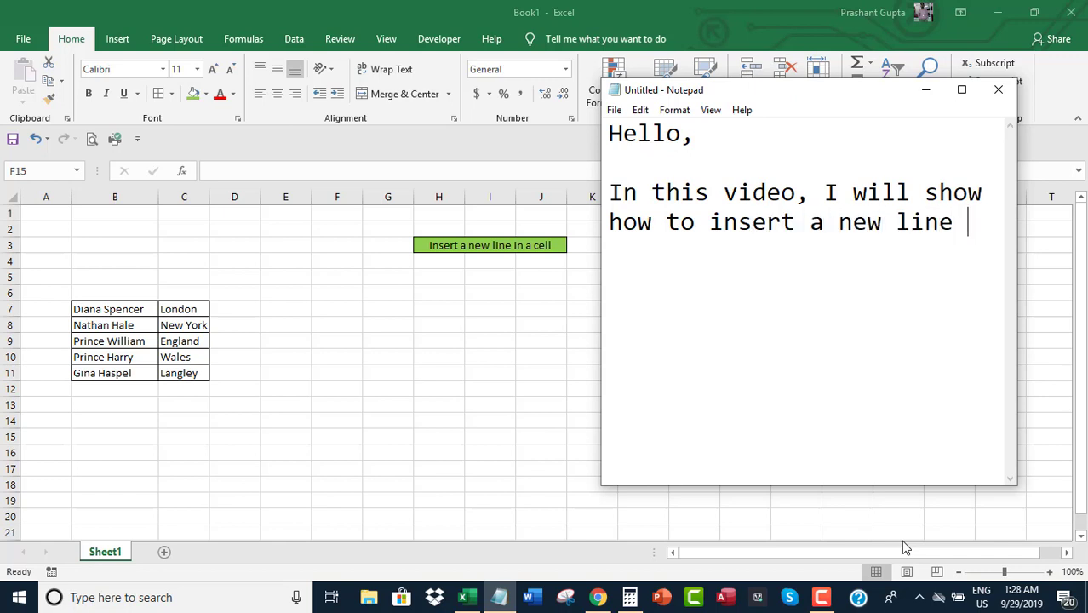
pyautogui.write('in a c')
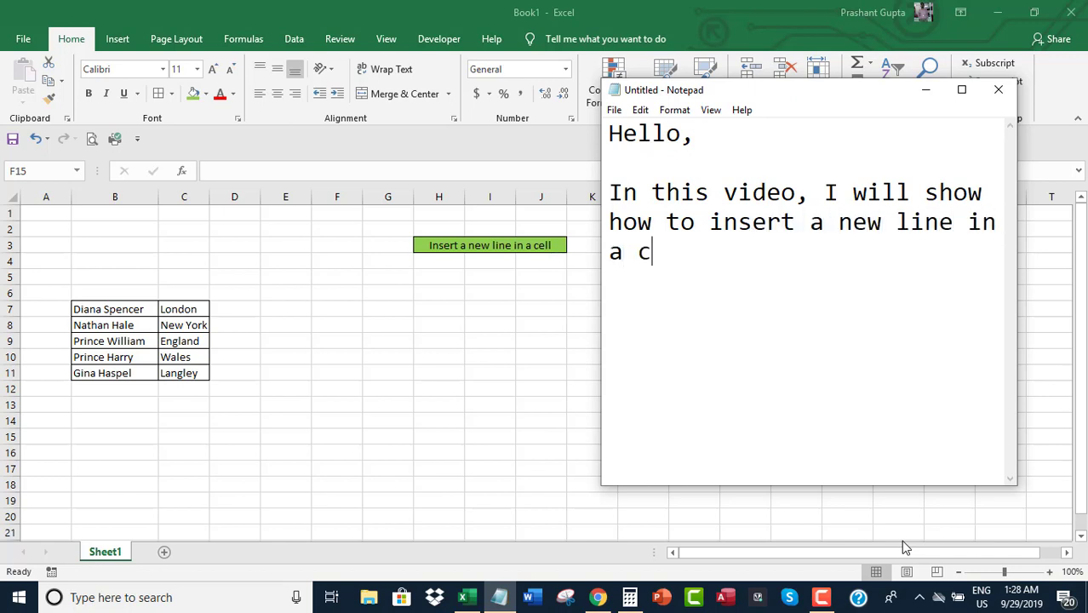
pyautogui.write('ell in Excel.')
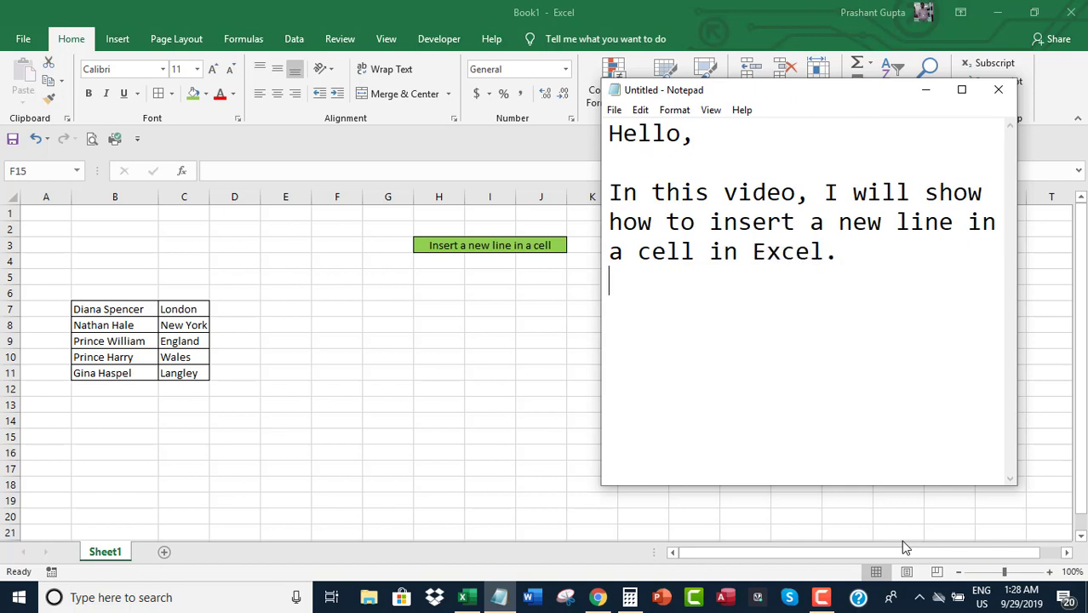
# - Add 'So, let's get started.' and 'For this, we will use clipboard', then minimize Notepad
pyautogui.press('Return')
pyautogui.write('So, le')
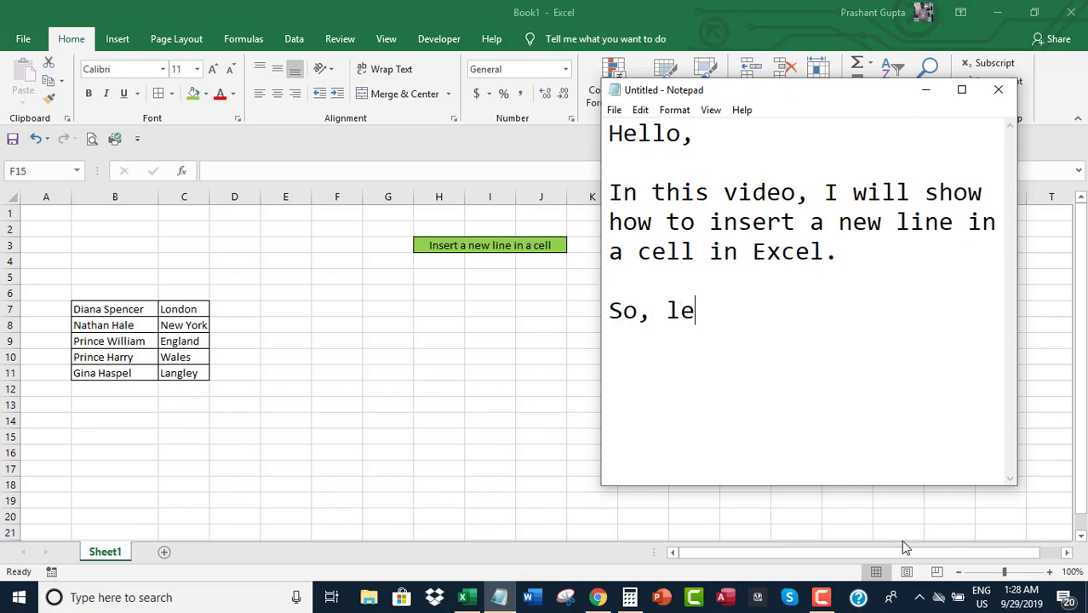
pyautogui.write("t's get sta")
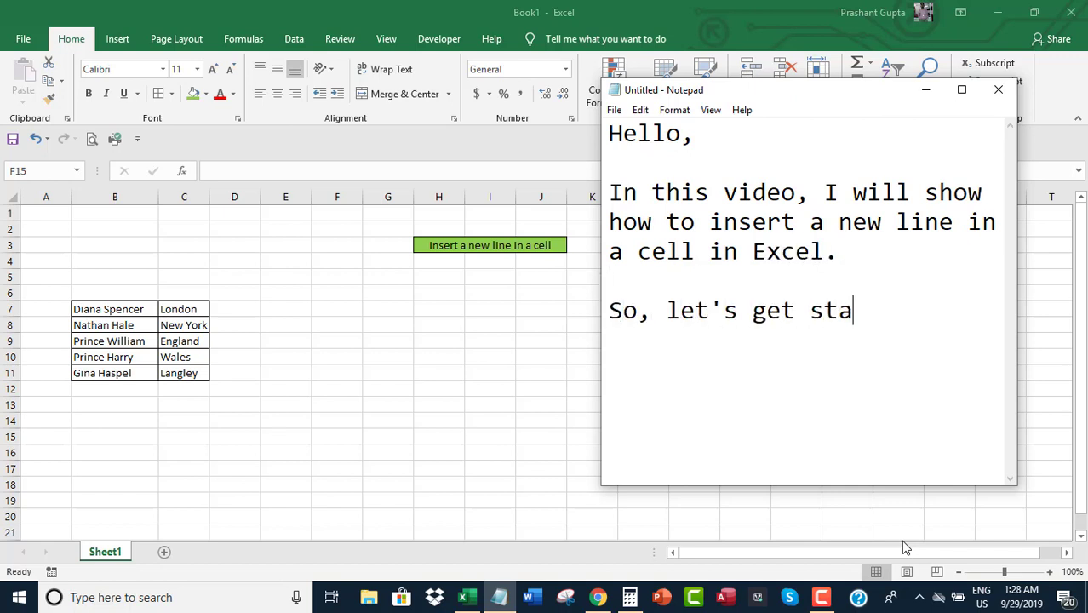
pyautogui.write('rted.')
pyautogui.press('Return')
pyautogui.press('Return')
pyautogui.write('For ')
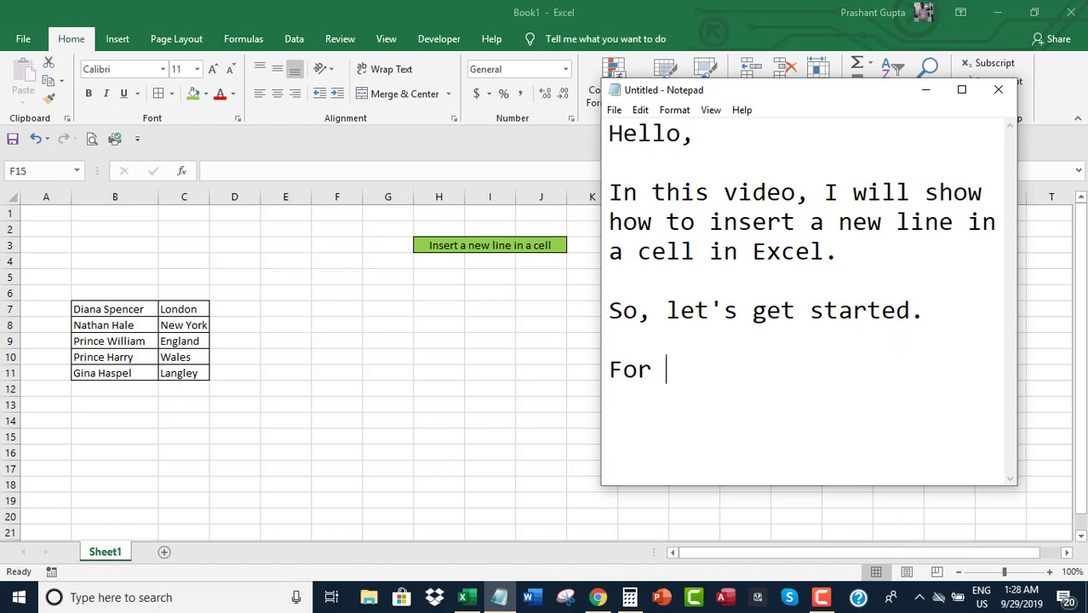
pyautogui.write('this, we will ')
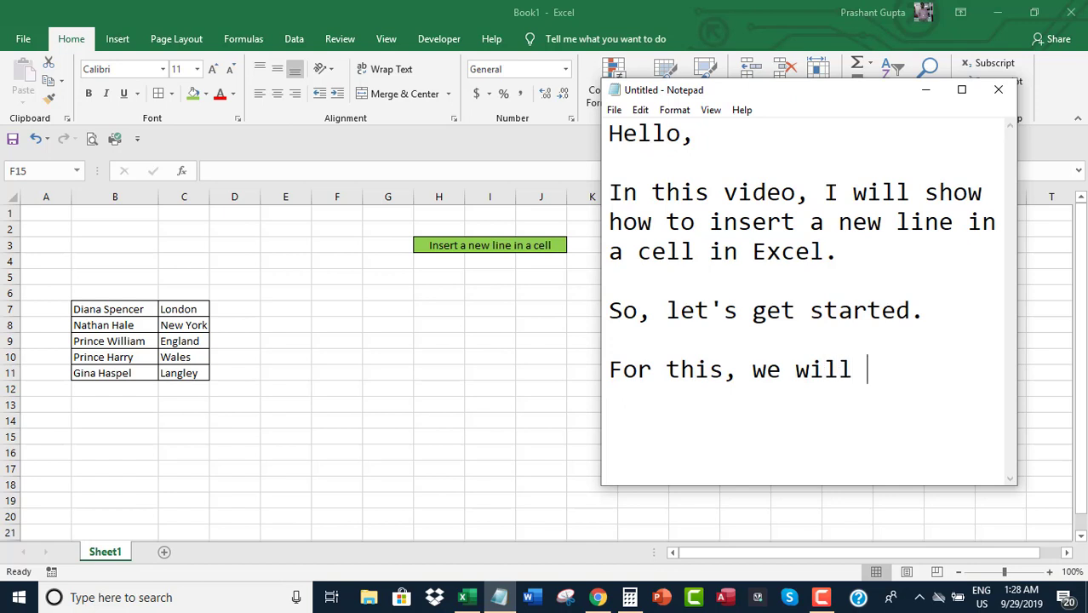
pyautogui.write('use clip')
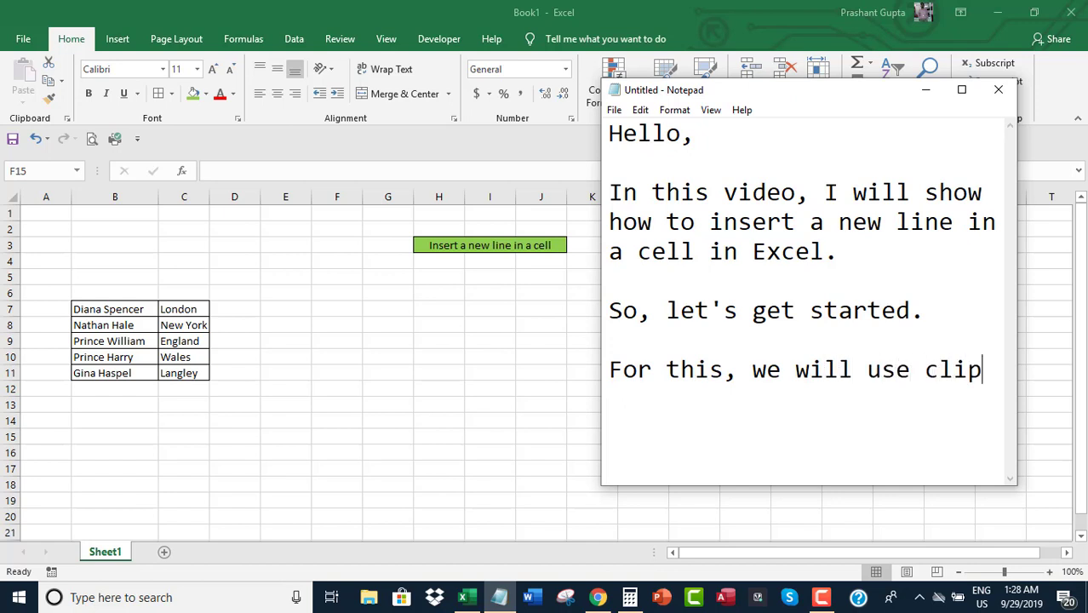
pyautogui.write('board.')
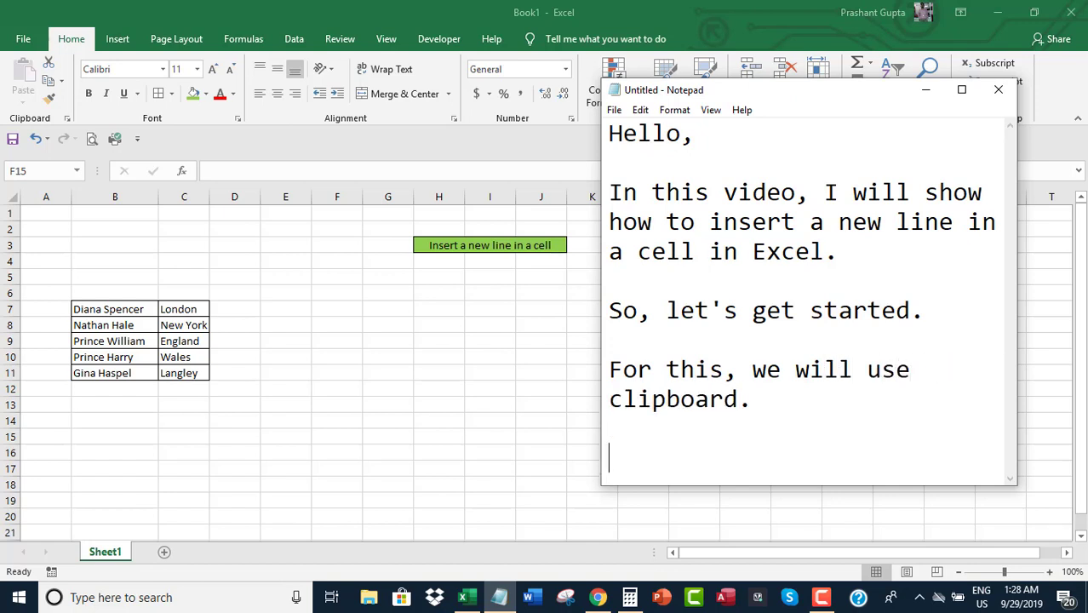
pyautogui.click(926, 91)
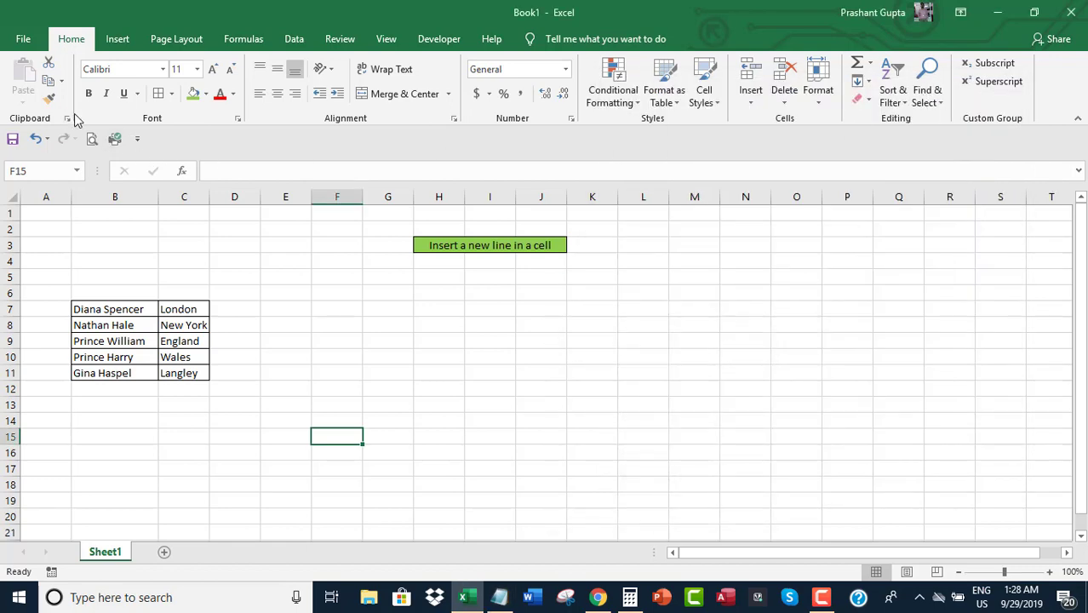
# - Open the Clipboard pane and copy the name–city range B7:C11 into it
pyautogui.click(67, 120)
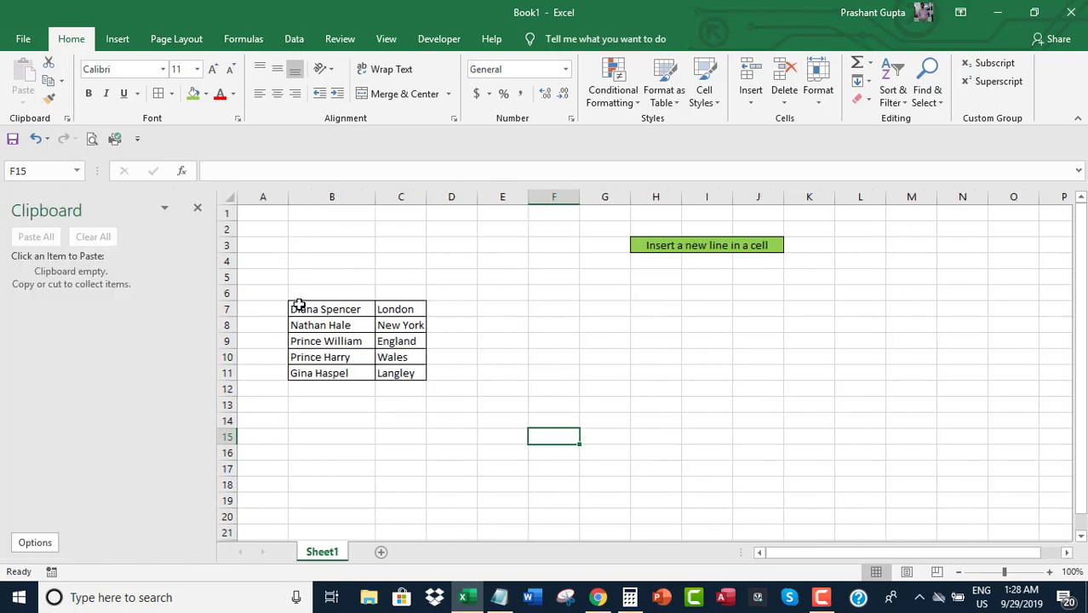
pyautogui.moveTo(299, 308); pyautogui.dragTo(396, 371)
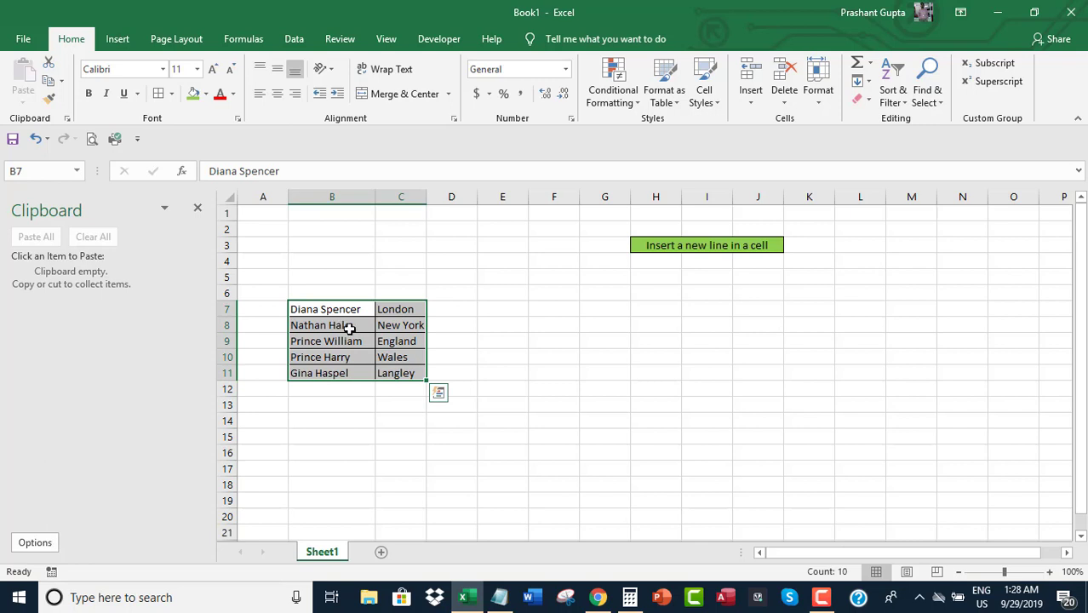
pyautogui.rightClick(349, 329)
pyautogui.click(395, 270)
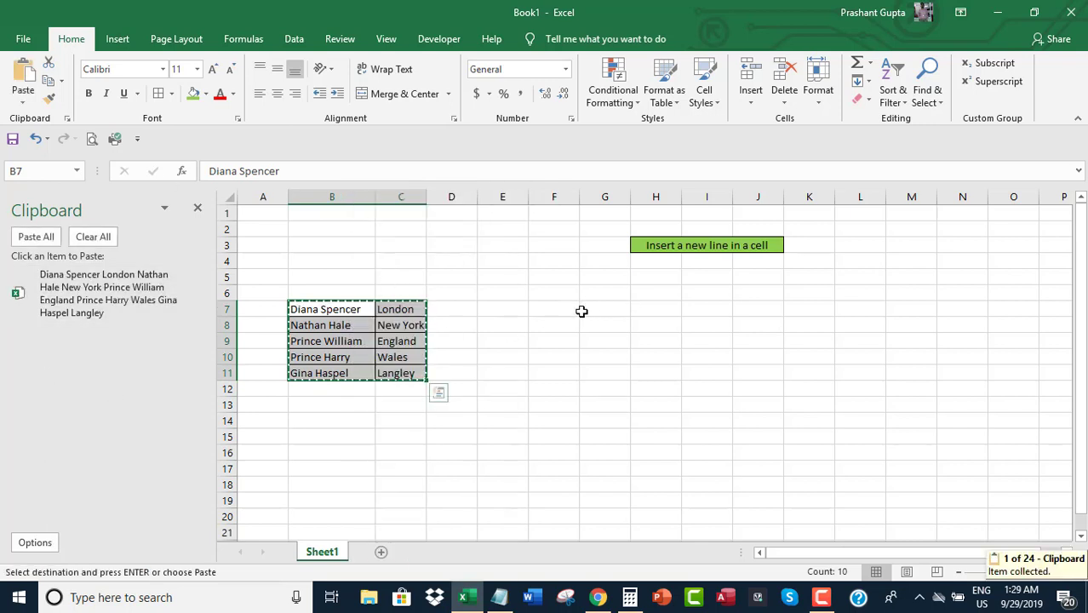
# - Add 'Now, double click in the cell where you want to paste the selected range.' and 'Let me show.' to the notes
pyautogui.click(503, 597)
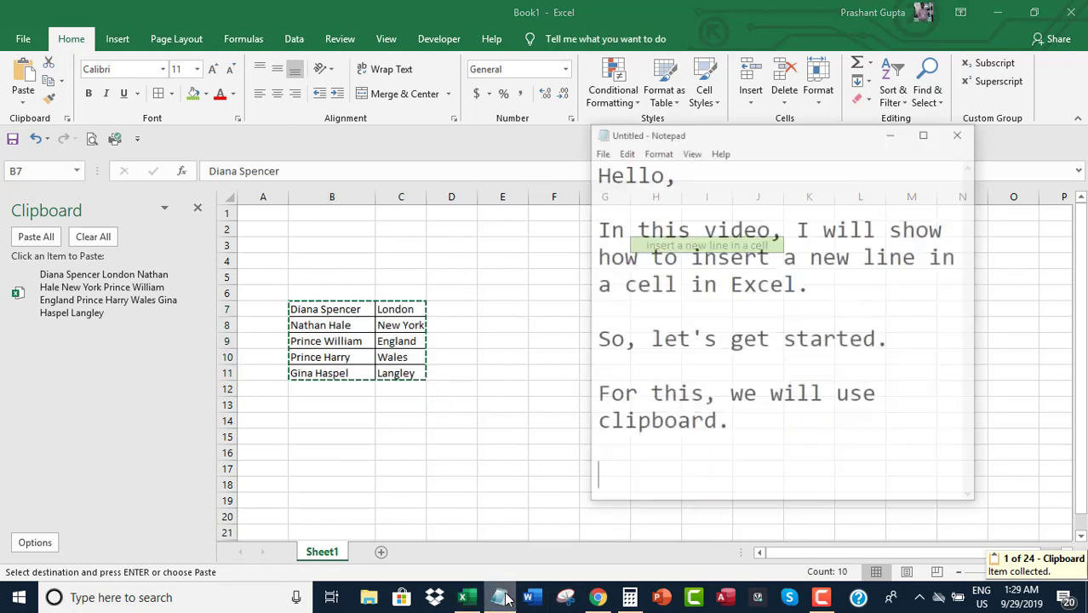
pyautogui.write('Now, dou')
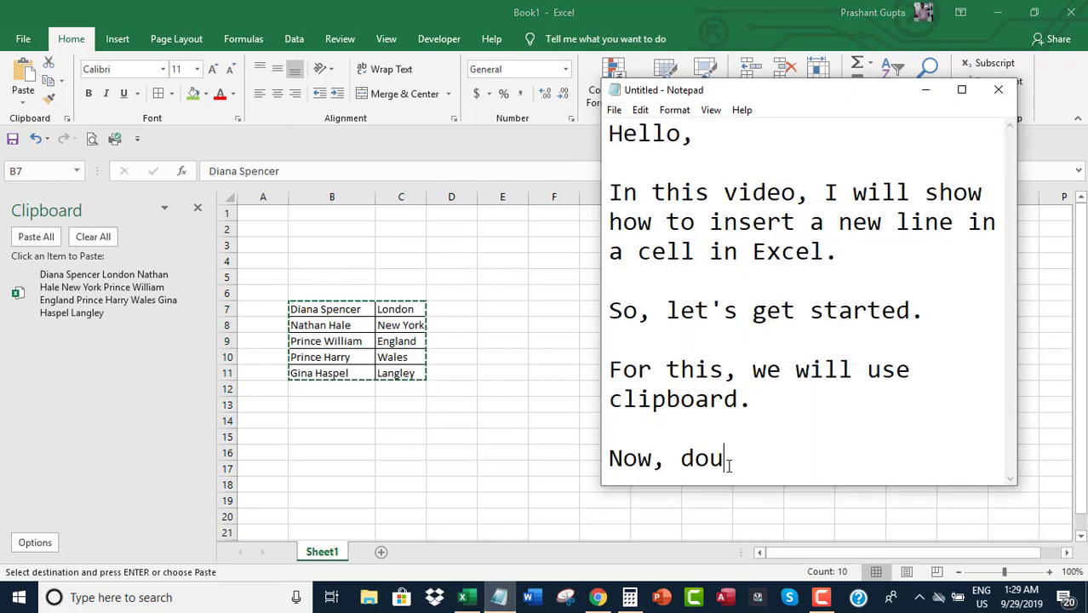
pyautogui.write('ble cli')
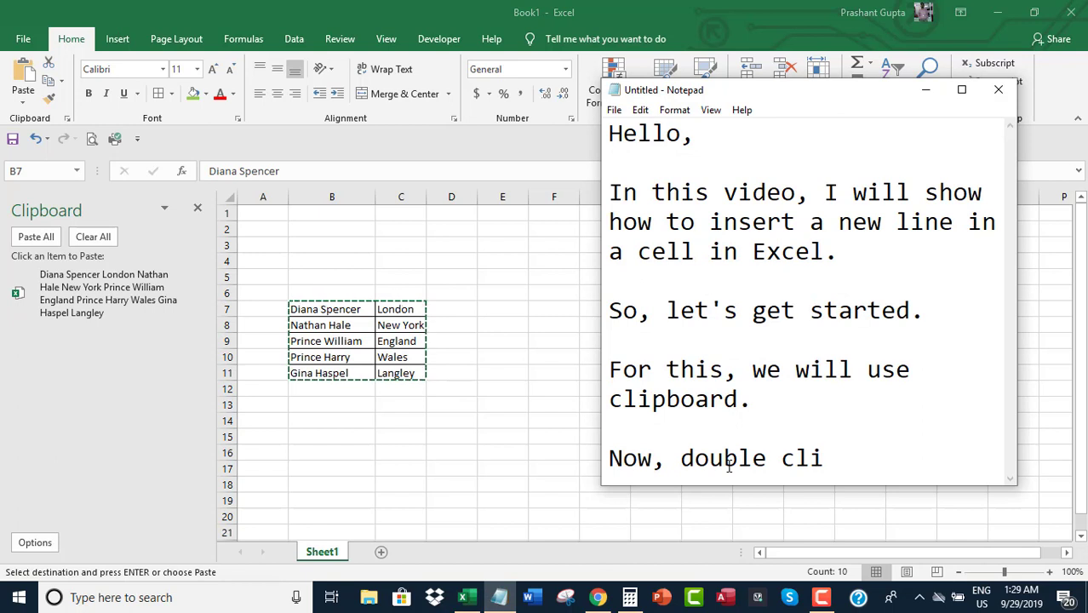
pyautogui.write('ck in the cel')
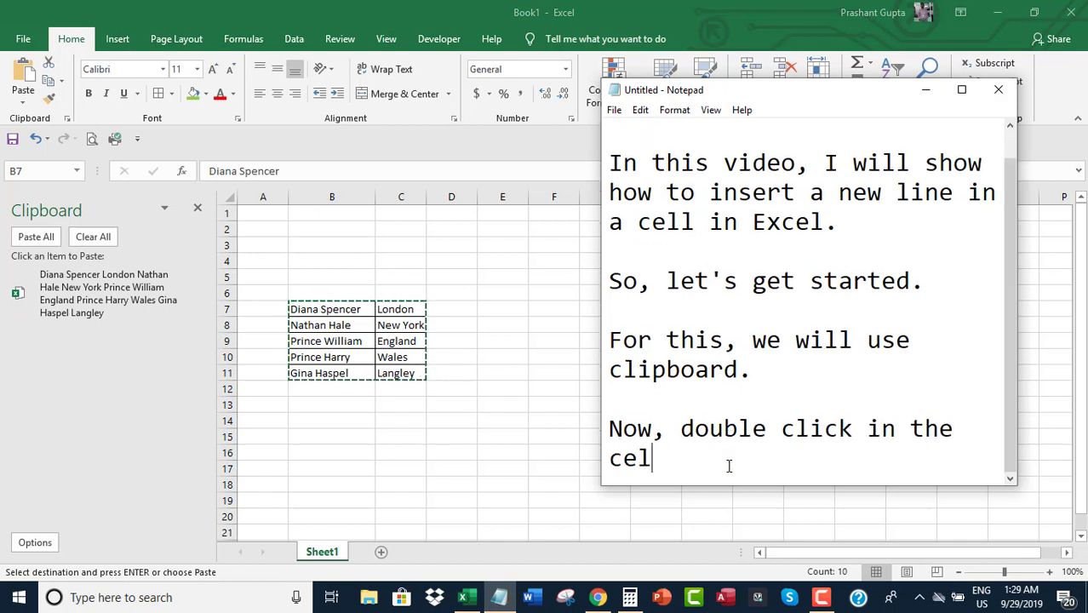
pyautogui.write('l wh')
pyautogui.press('BackSpace')
pyautogui.press('BackSpace')
pyautogui.write('where ')
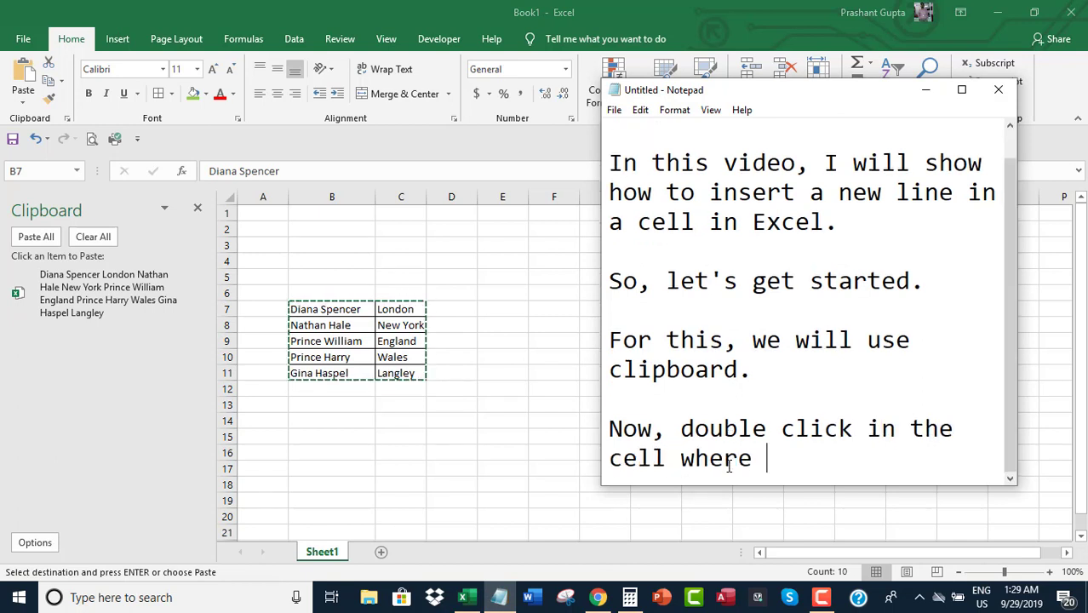
pyautogui.write('you want to pa')
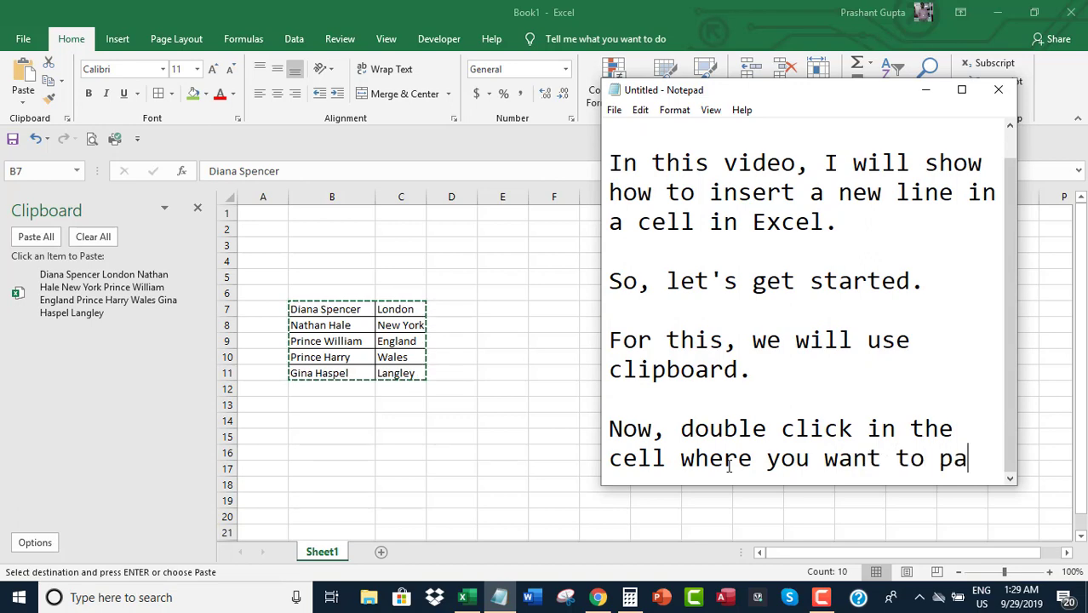
pyautogui.write('ste the selecte')
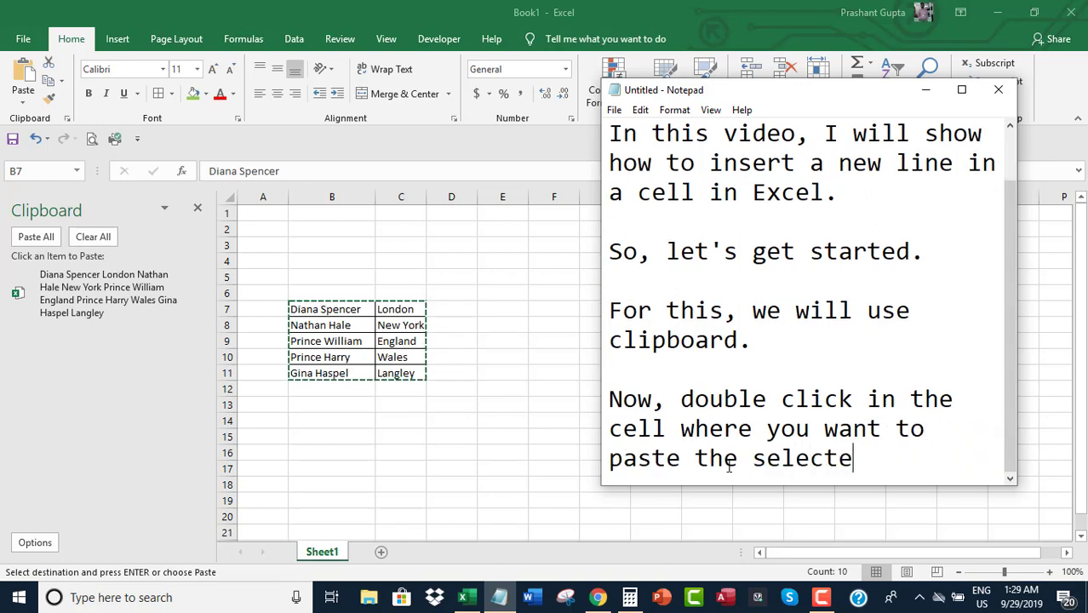
pyautogui.write('d range.')
pyautogui.press('Return')
pyautogui.press('Return')
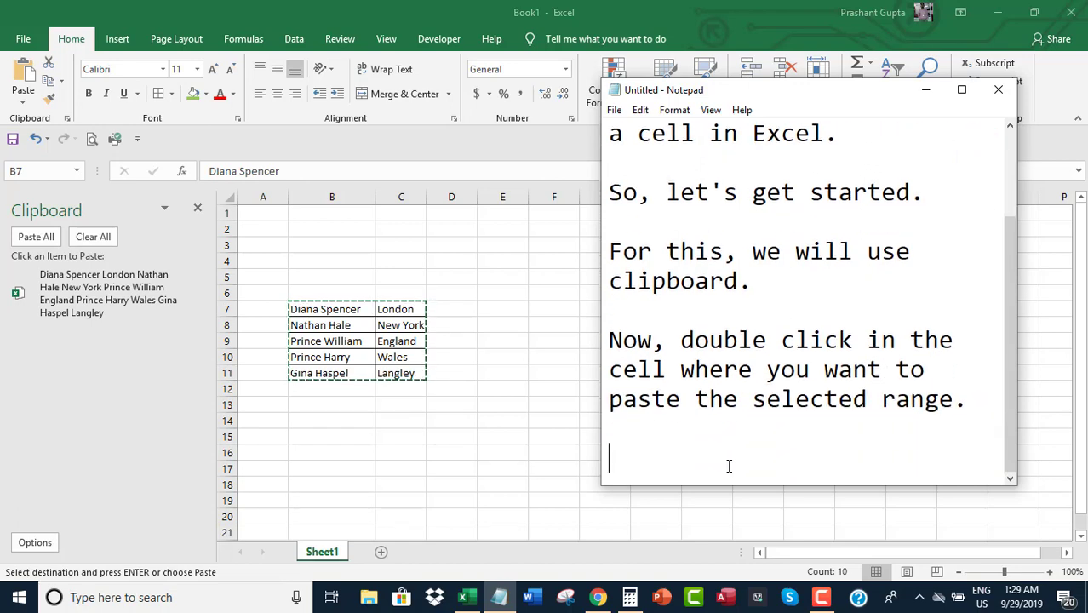
pyautogui.write('Let me show.')
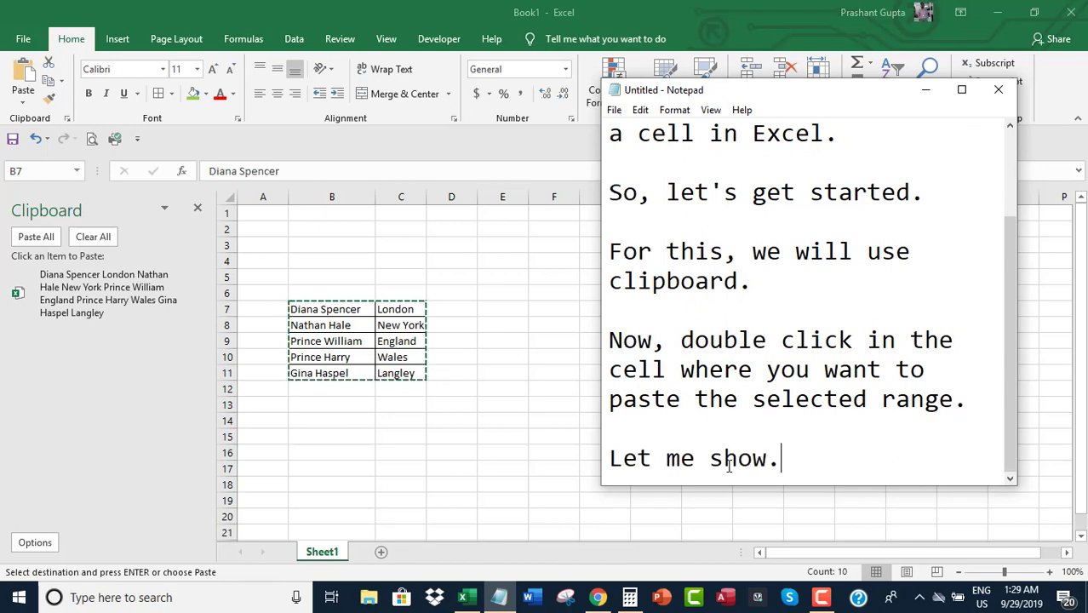
# - Put cell G7 into edit mode, then bring the Notepad notes back in front
pyautogui.click(925, 89)
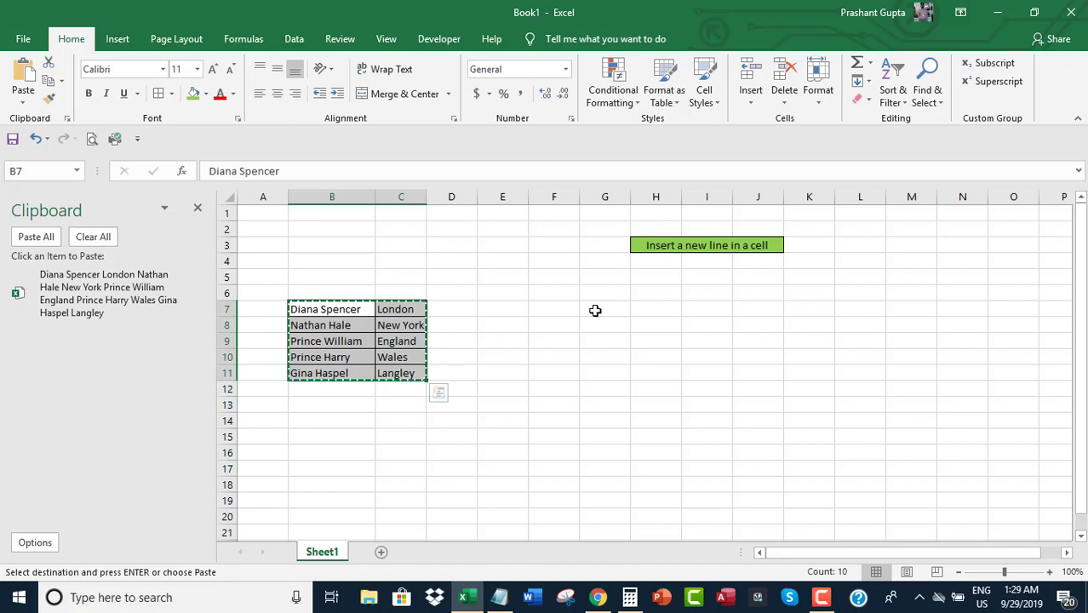
pyautogui.doubleClick(594, 311)
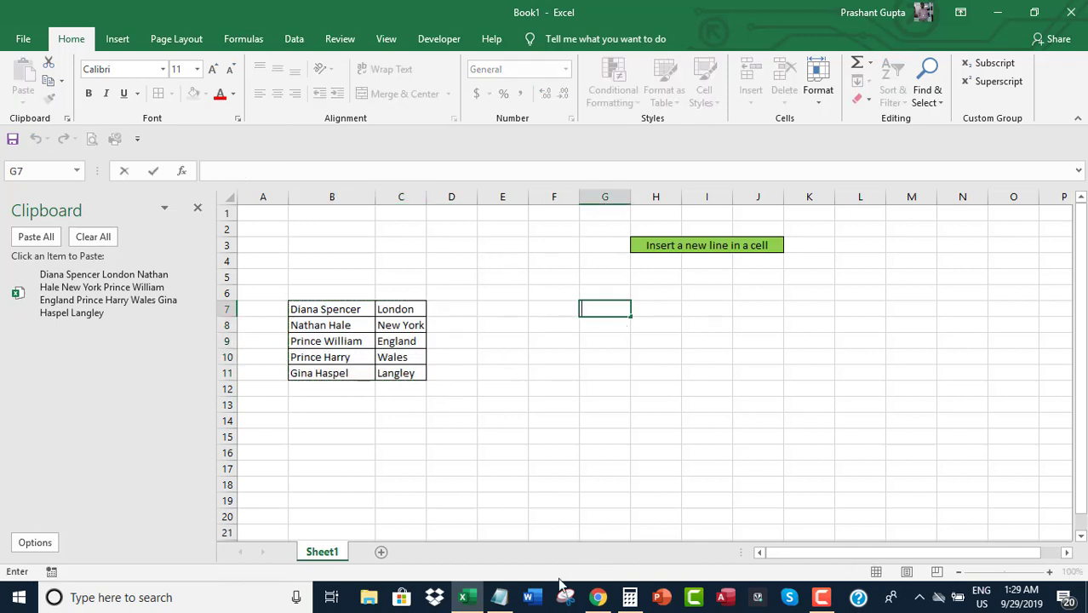
pyautogui.click(499, 597)
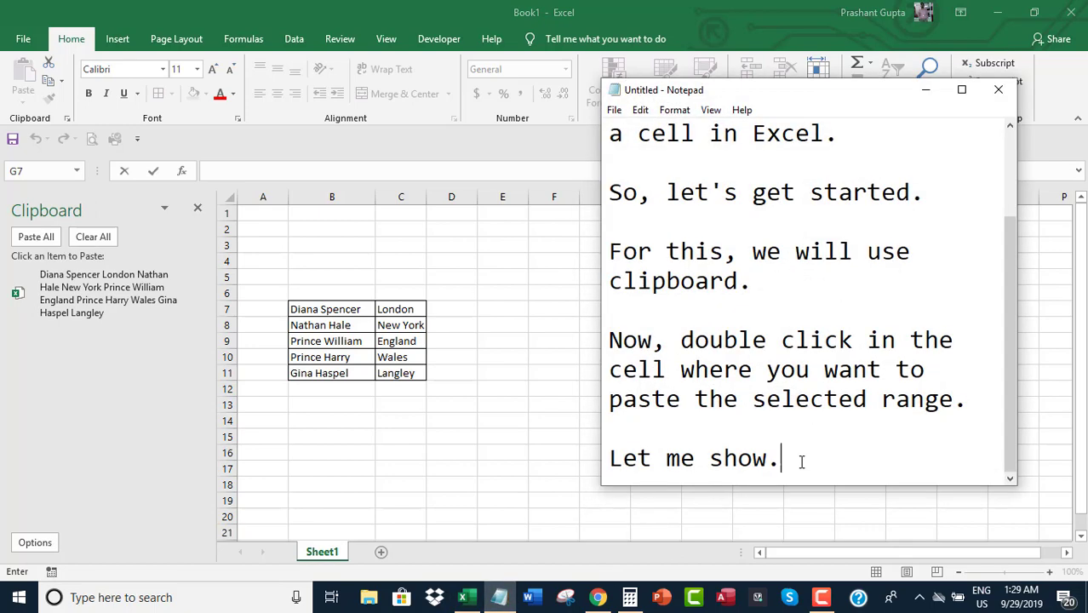
# - Add 'Now click on the clipboard.' and another 'Let me show.' line to the notes
pyautogui.press('Return')
pyautogui.press('Return')
pyautogui.write('Now')
pyautogui.press('BackSpace')
pyautogui.write('ow ')
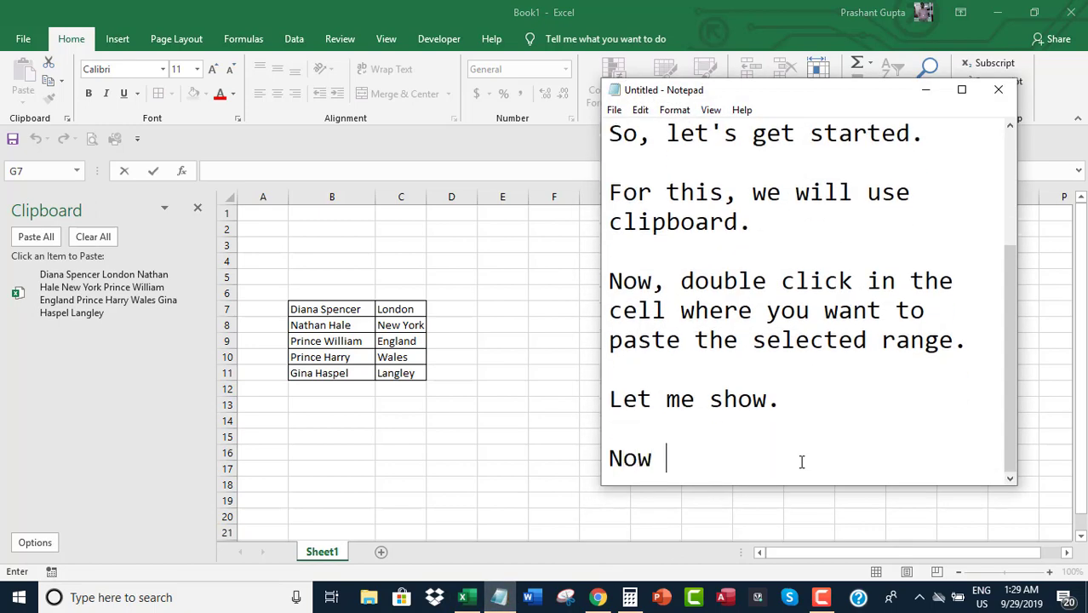
pyautogui.write('click on the cli')
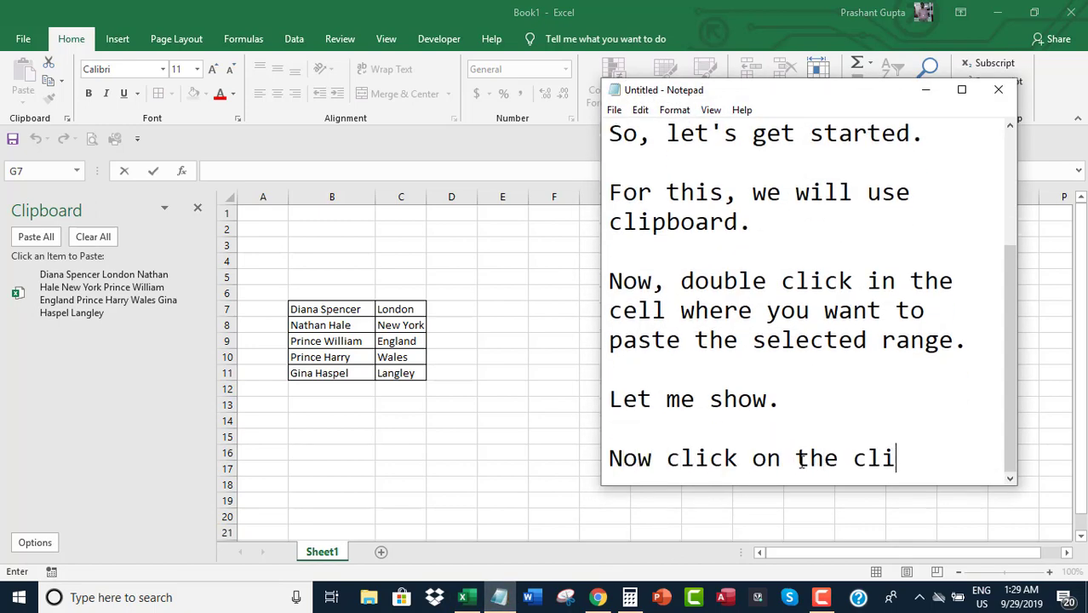
pyautogui.write('pboard.')
pyautogui.press('Return')
pyautogui.press('Return')
pyautogui.write('L')
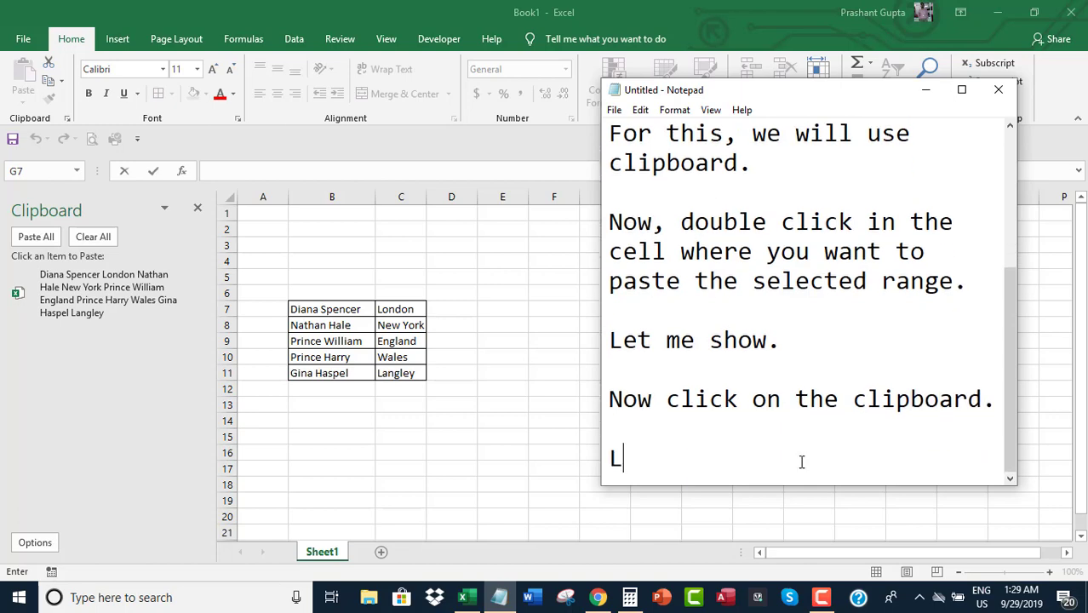
pyautogui.write('et me show.')
pyautogui.press('Return')
pyautogui.press('Return')
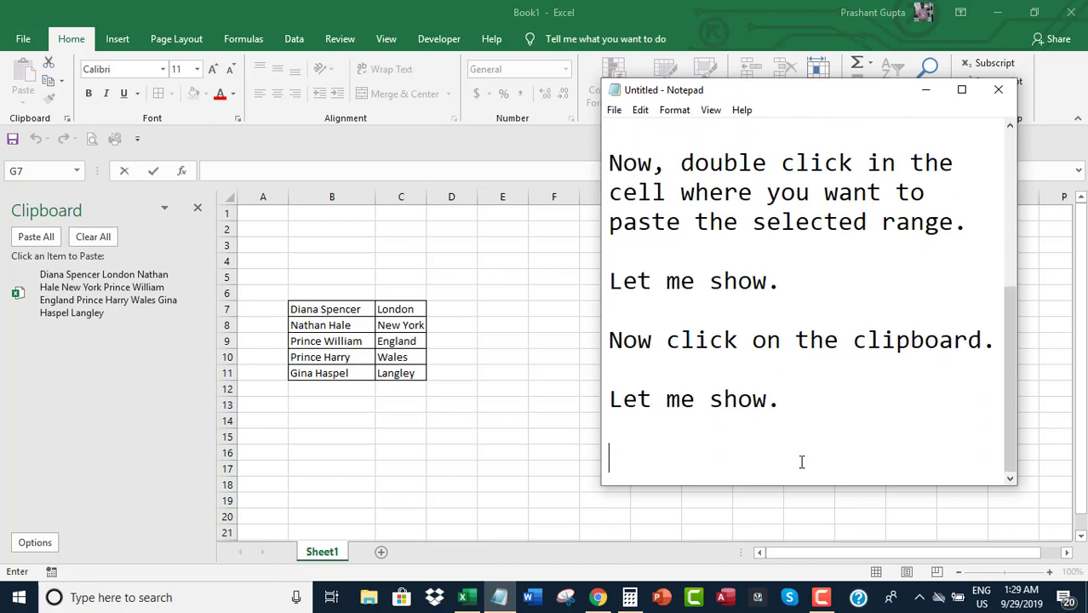
# - Paste the clipboard's name–city list into cell G7, commit it, and reselect G7
pyautogui.click(927, 89)
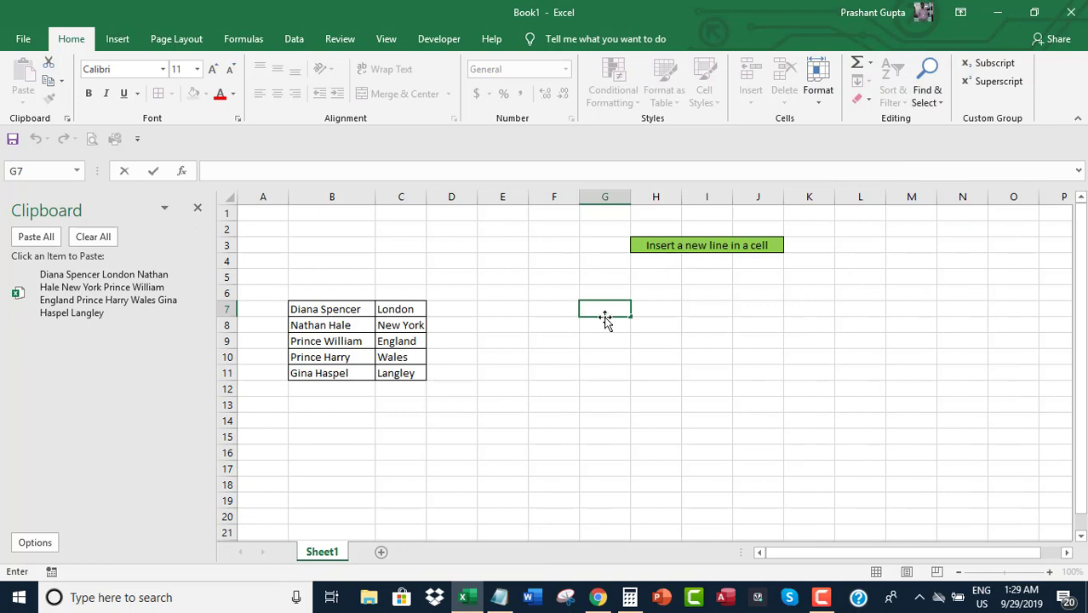
pyautogui.click(85, 290)
pyautogui.click(774, 315)
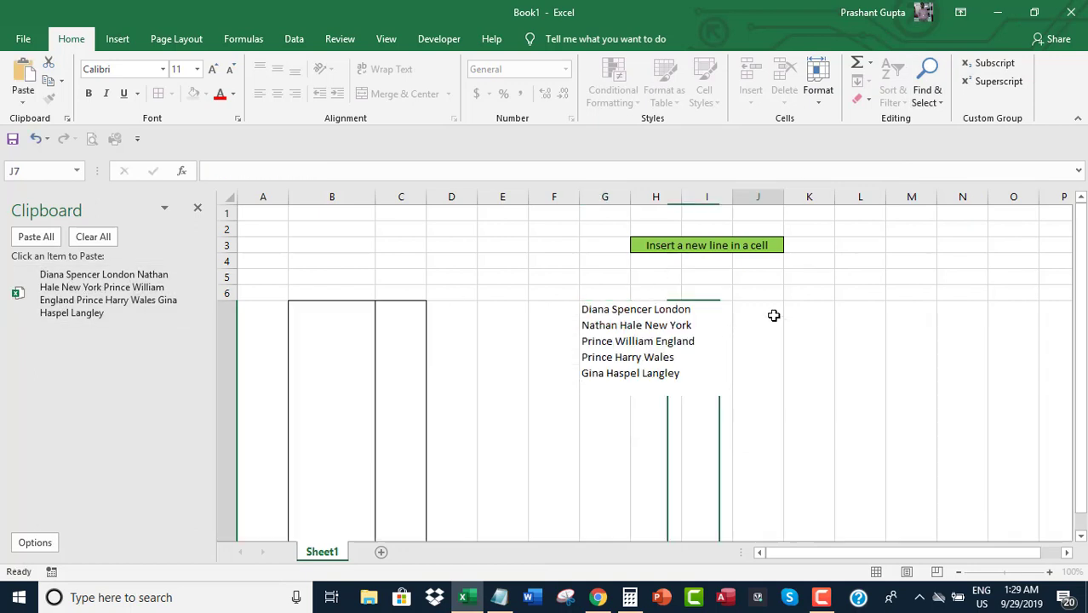
pyautogui.scroll(-2, 628, 355)
pyautogui.click(606, 332)
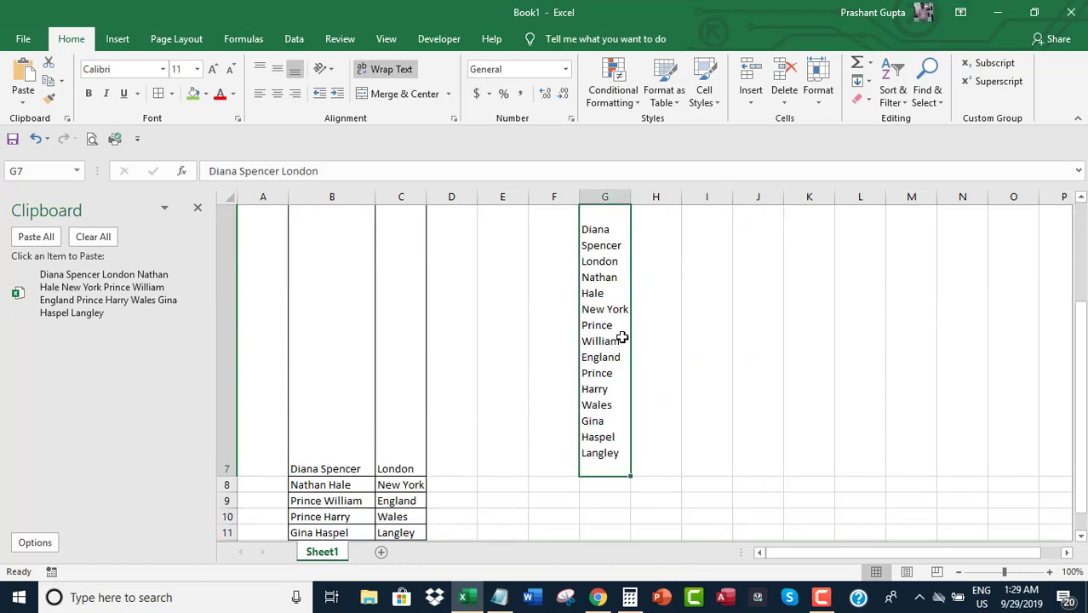
pyautogui.scroll(1, 624, 340)
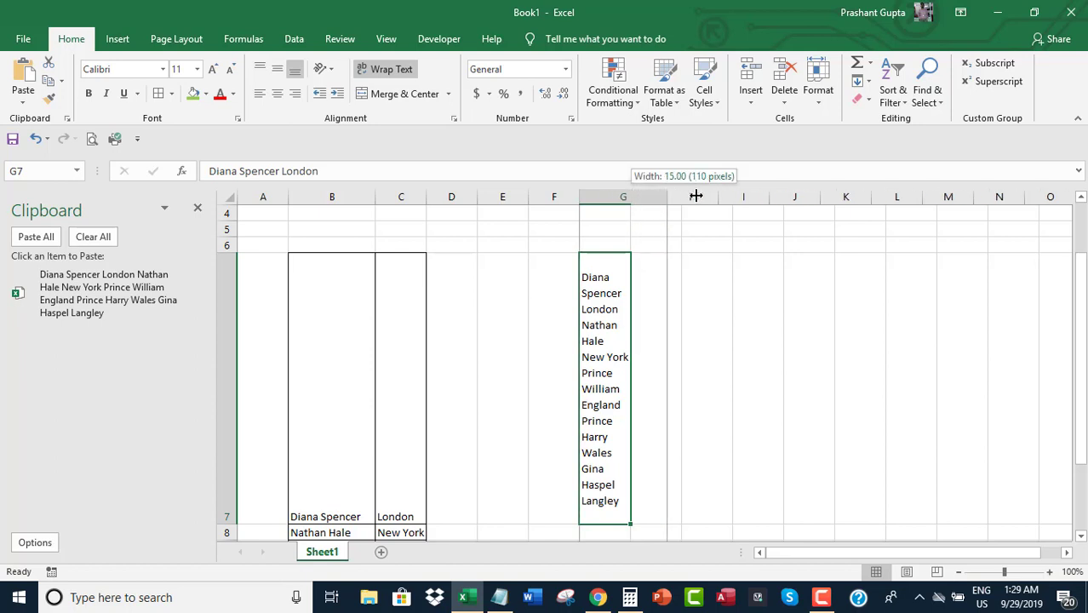
# - Widen column G in two drags until each of the five entries in G7 sits on one line
pyautogui.moveTo(631, 196); pyautogui.dragTo(697, 196)
pyautogui.click(743, 422)
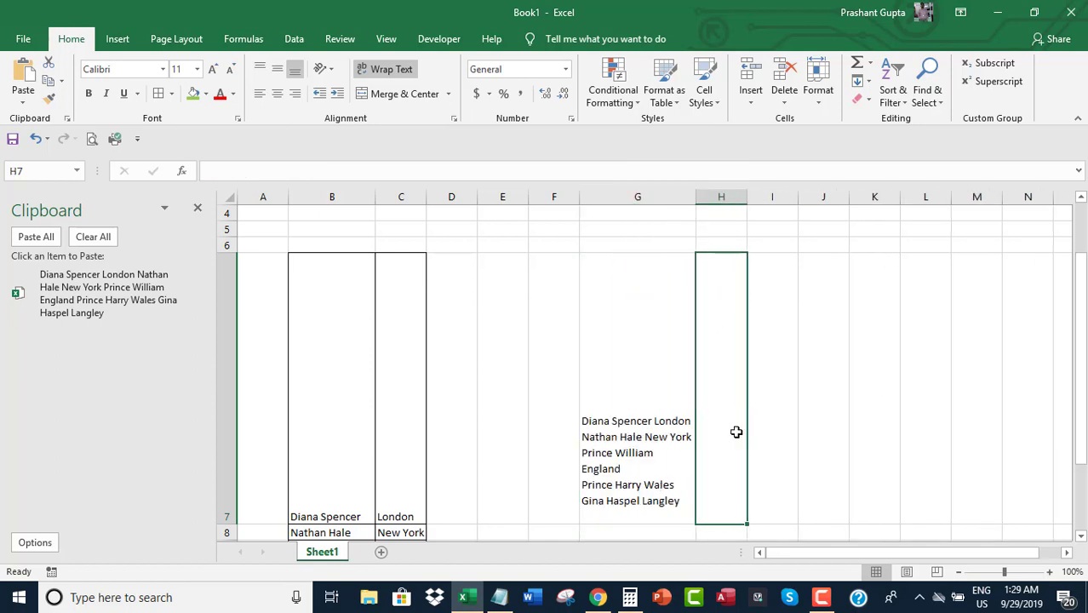
pyautogui.moveTo(699, 194); pyautogui.dragTo(722, 196)
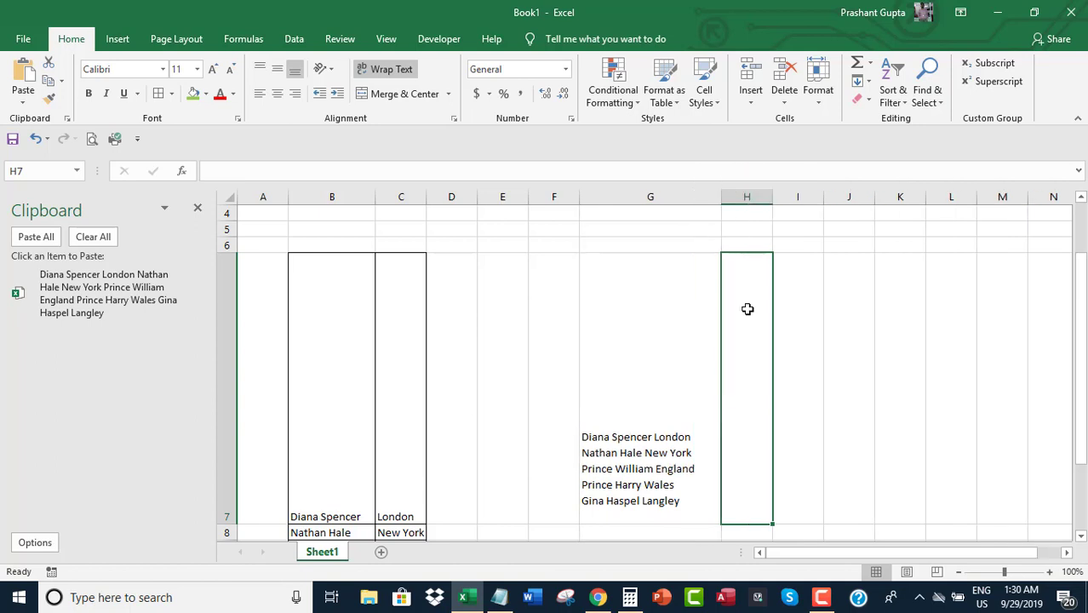
pyautogui.click(660, 405)
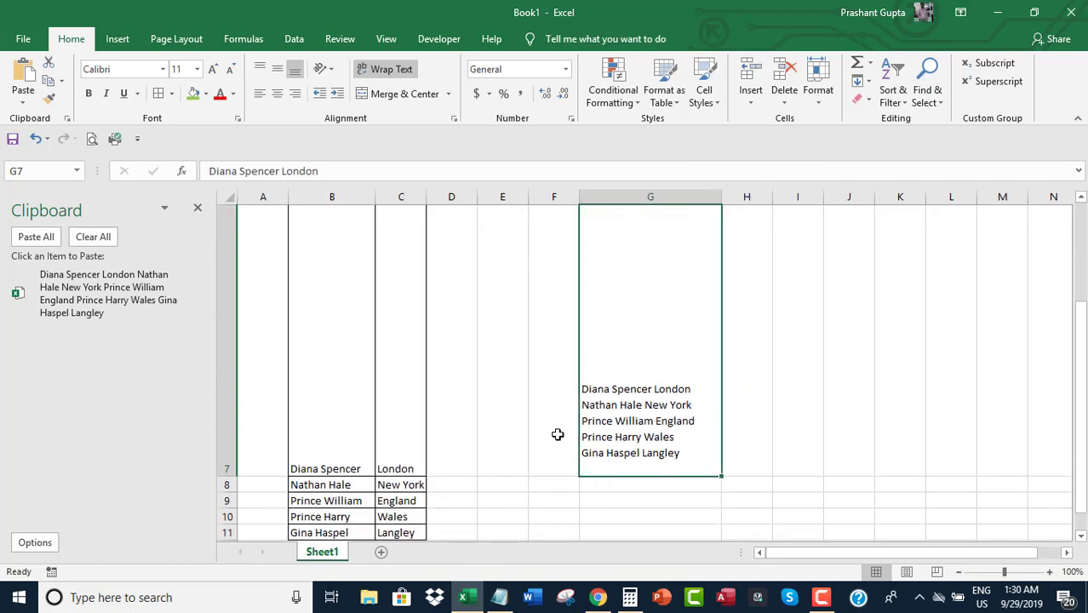
pyautogui.scroll(-3, 509, 453)
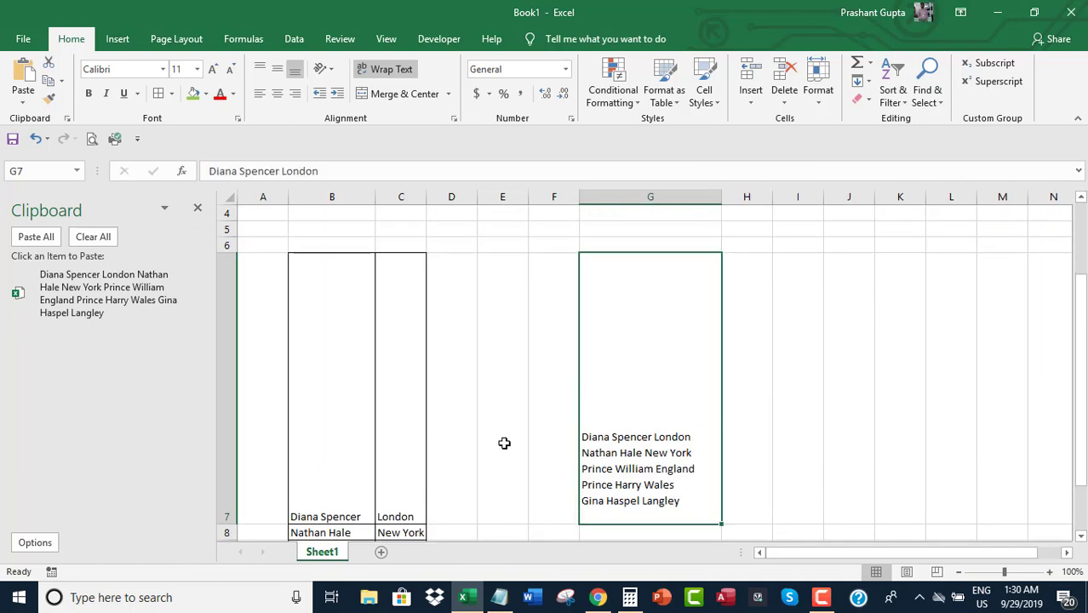
pyautogui.scroll(4, 504, 445)
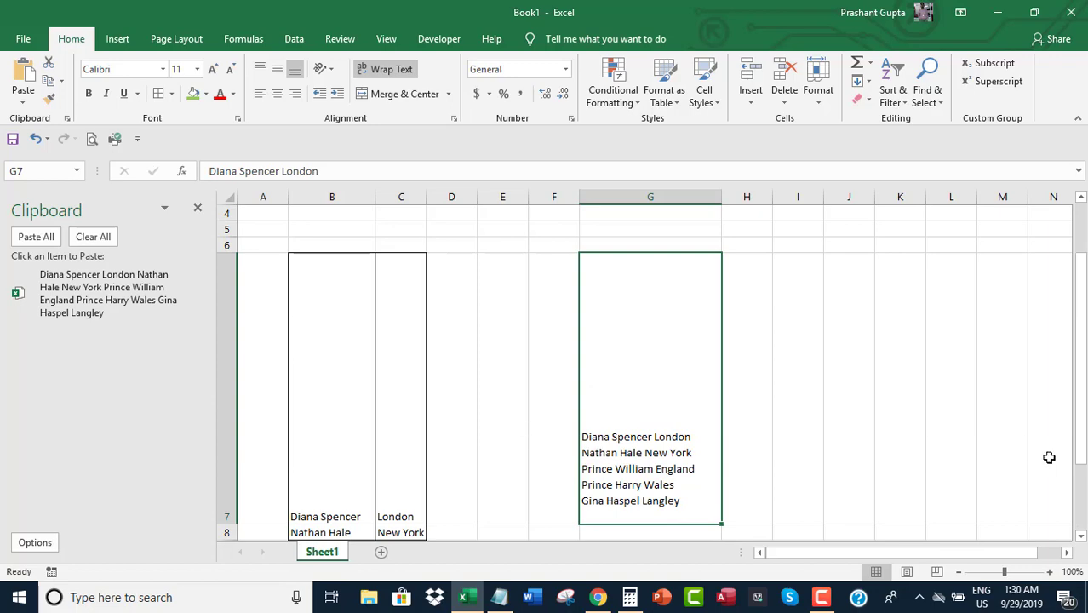
pyautogui.click(1081, 539)
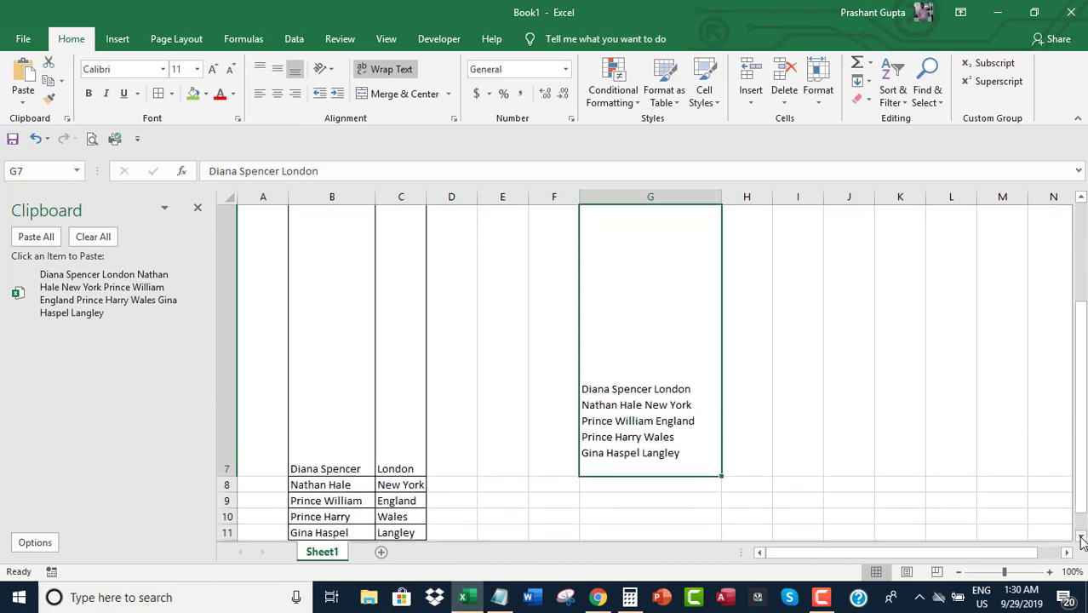
pyautogui.click(1082, 542)
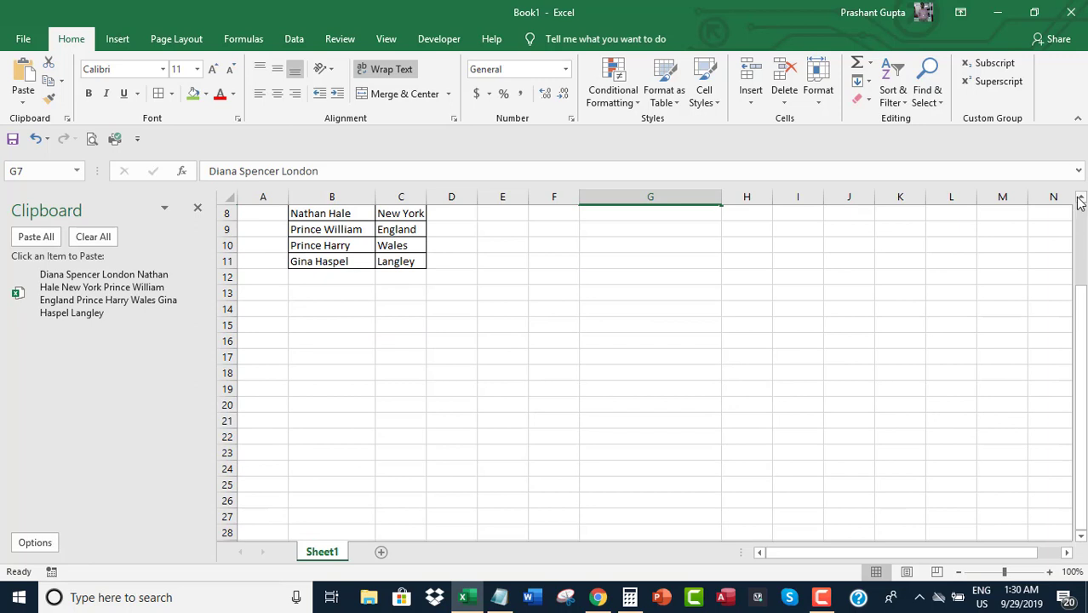
pyautogui.click(1081, 198)
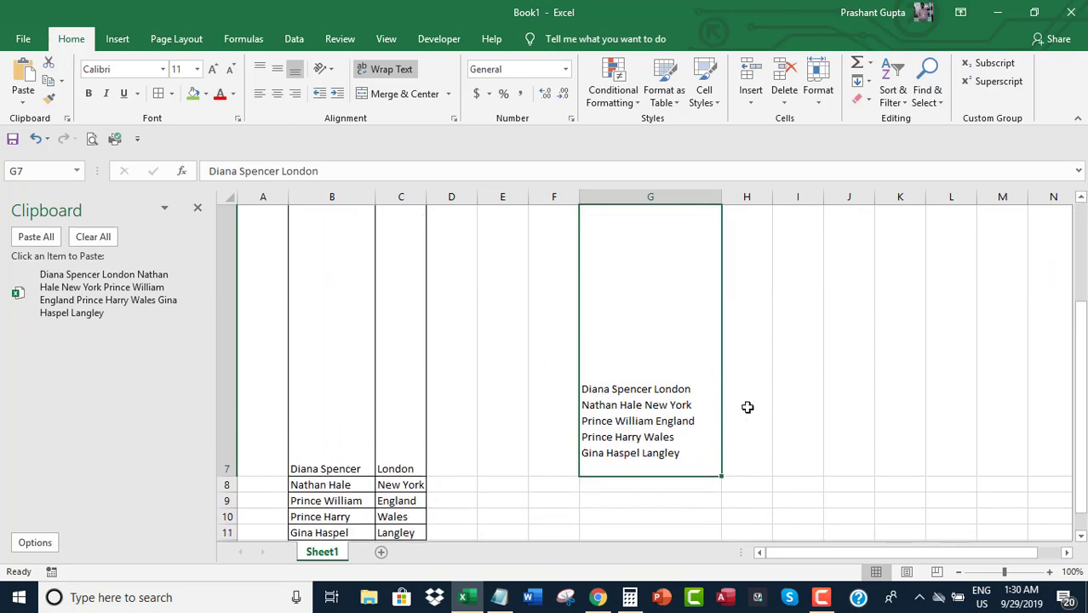
# - Write a sentence comparing the original presentation of content with the new one
pyautogui.click(500, 597)
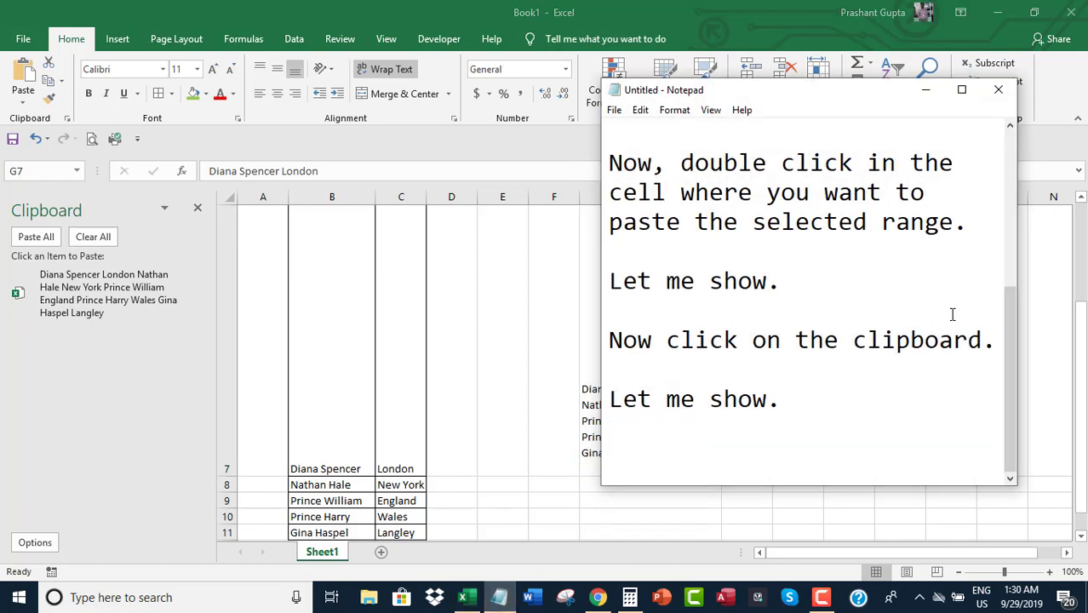
pyautogui.write('So, you can se')
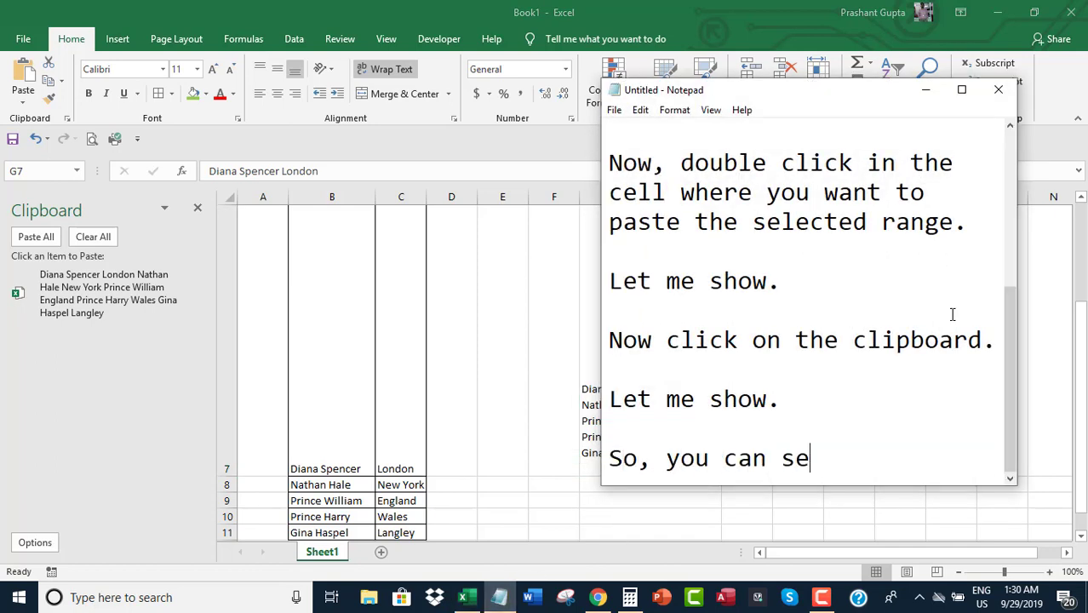
pyautogui.write('e the differ')
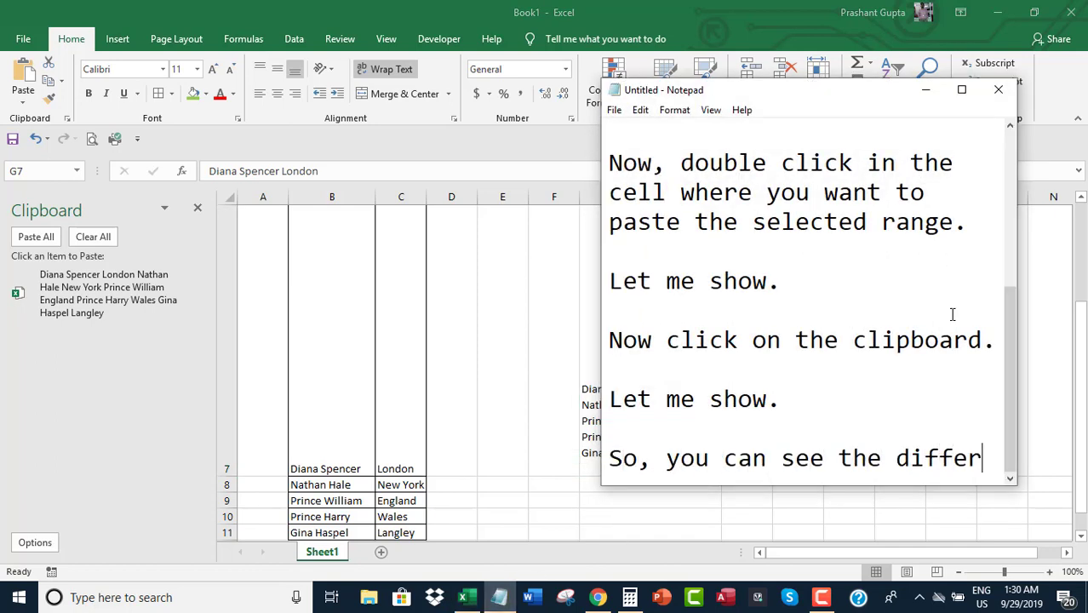
pyautogui.write('ence between ')
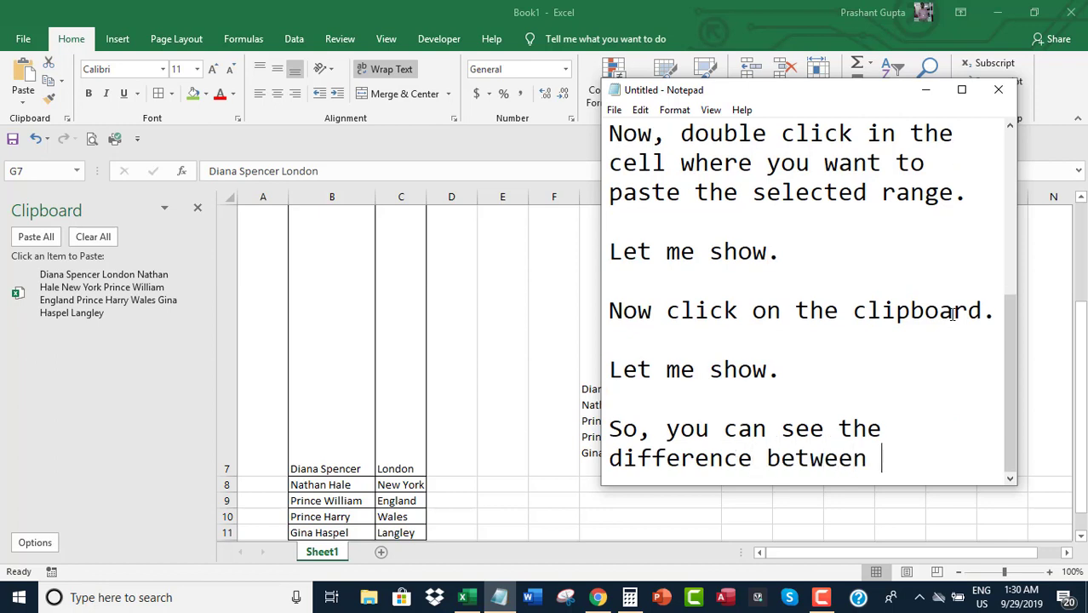
pyautogui.write('original')
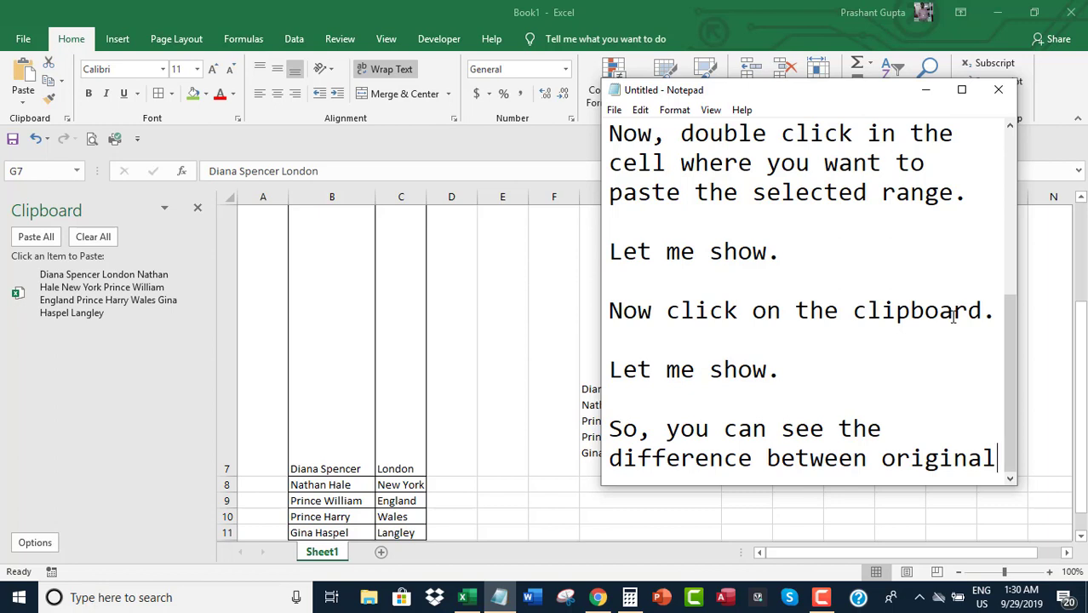
pyautogui.write(' presen')
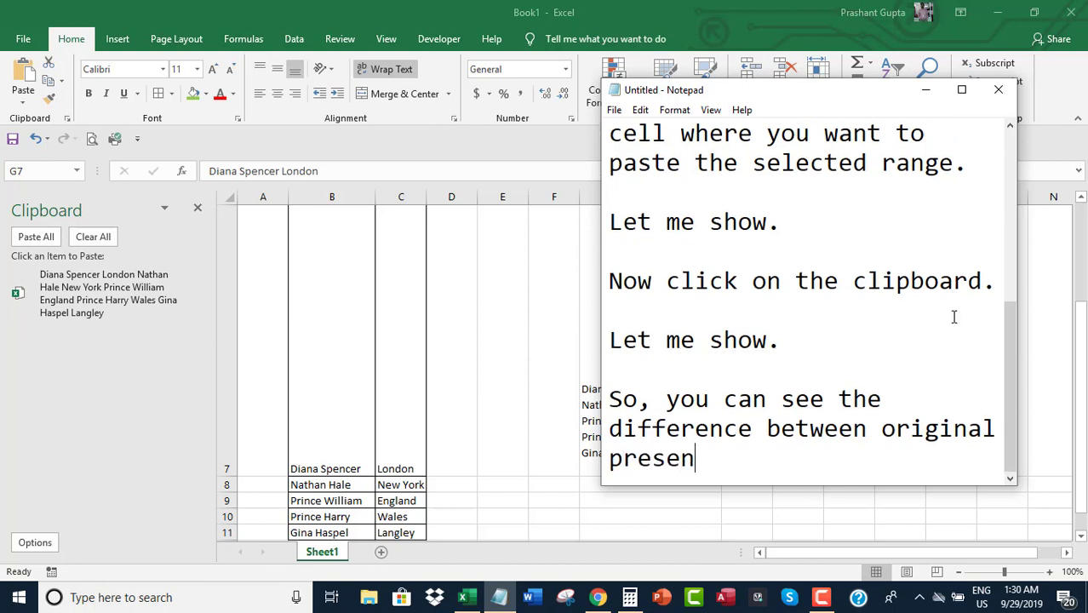
pyautogui.write('tation of content')
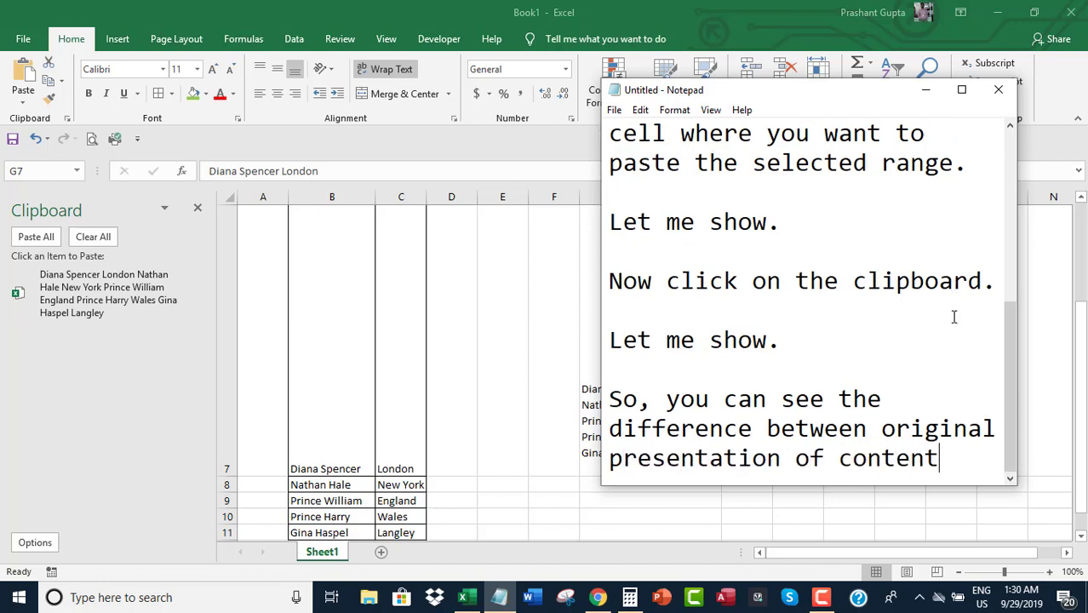
pyautogui.write(' and the new one.')
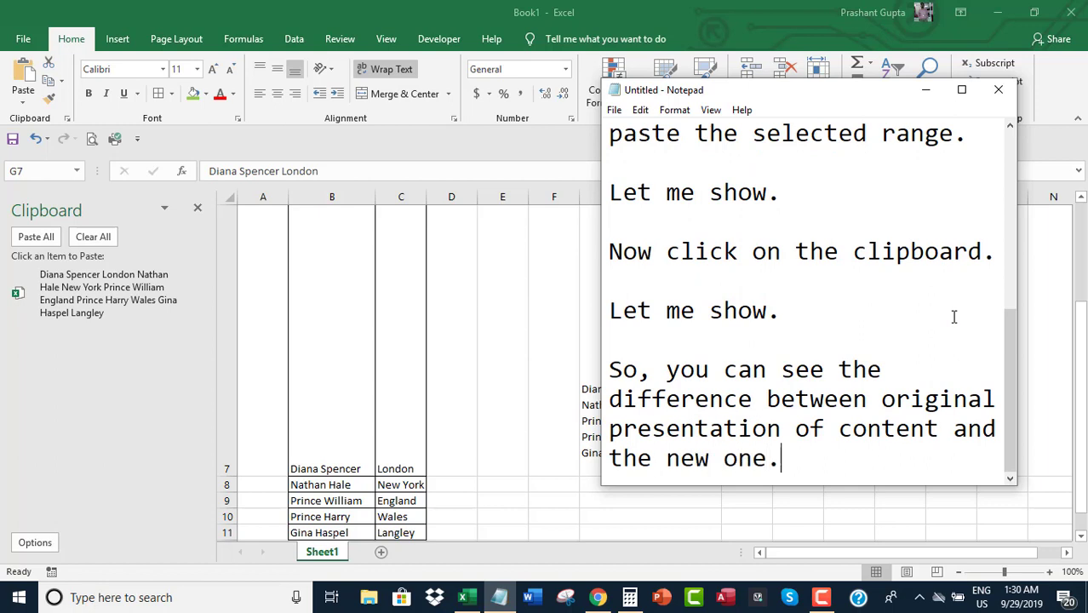
pyautogui.press('Return')
pyautogui.press('Return')
# - Add 'All the data is now in a single cell with each new line after end of previous line.' and 'Can you see?'
pyautogui.write('Al')
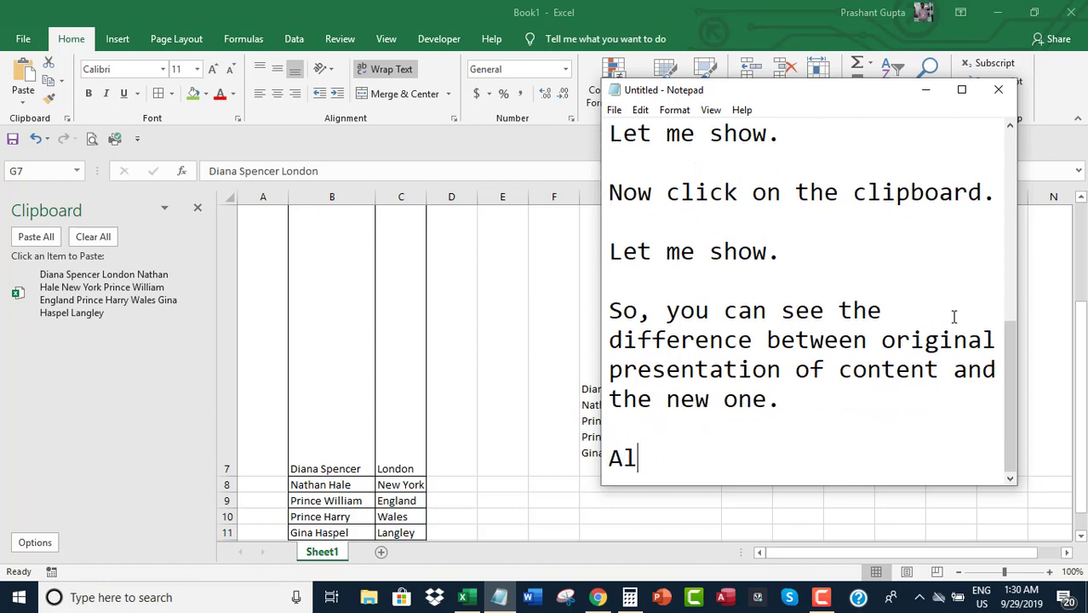
pyautogui.write('l the date')
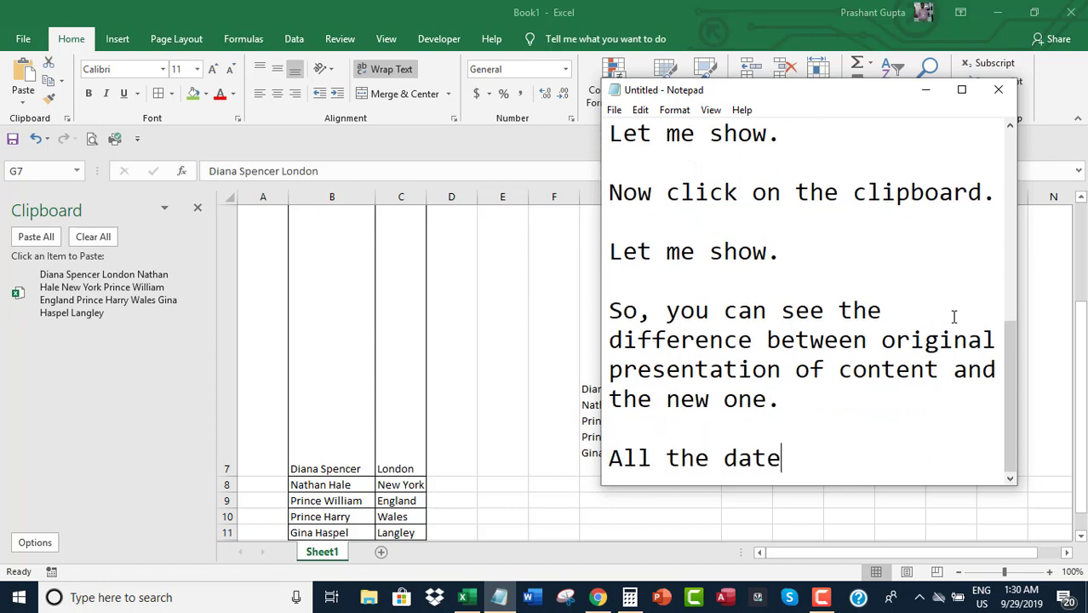
pyautogui.press('BackSpace')
pyautogui.write('a is now in')
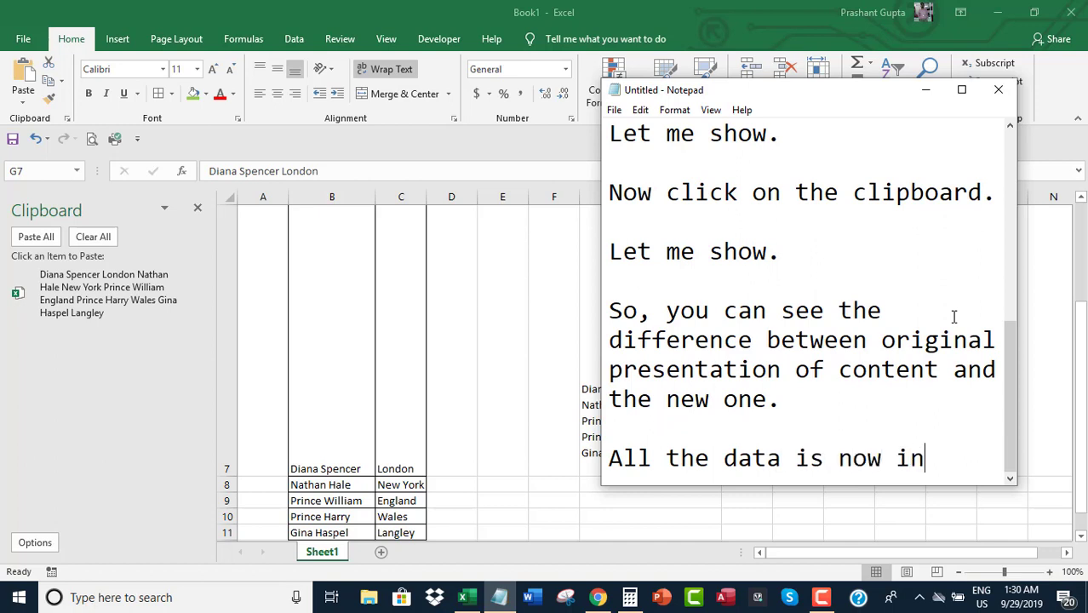
pyautogui.write(' a single cell')
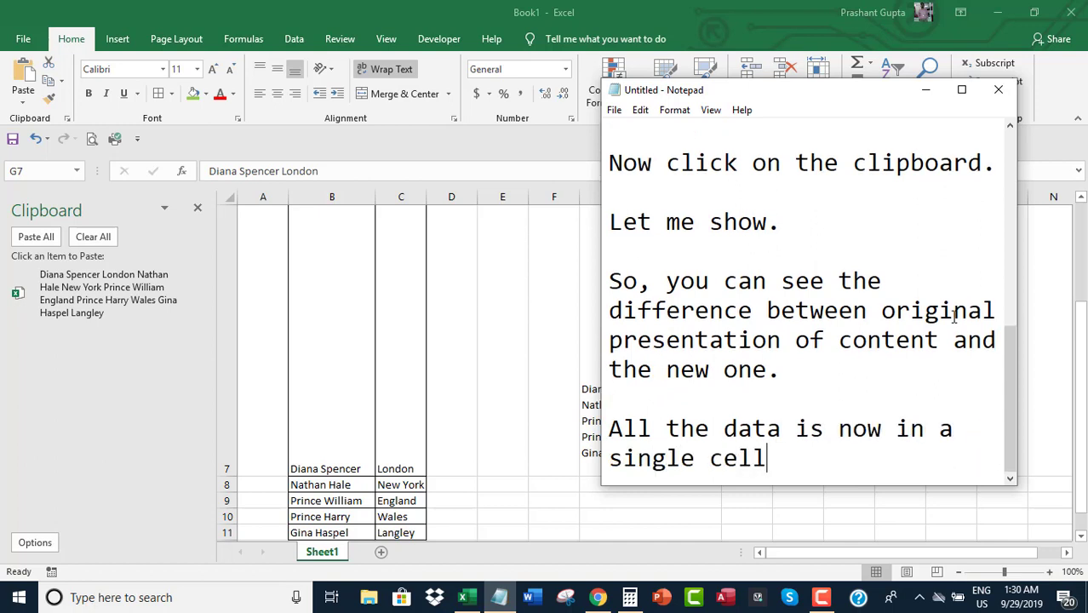
pyautogui.write(' with')
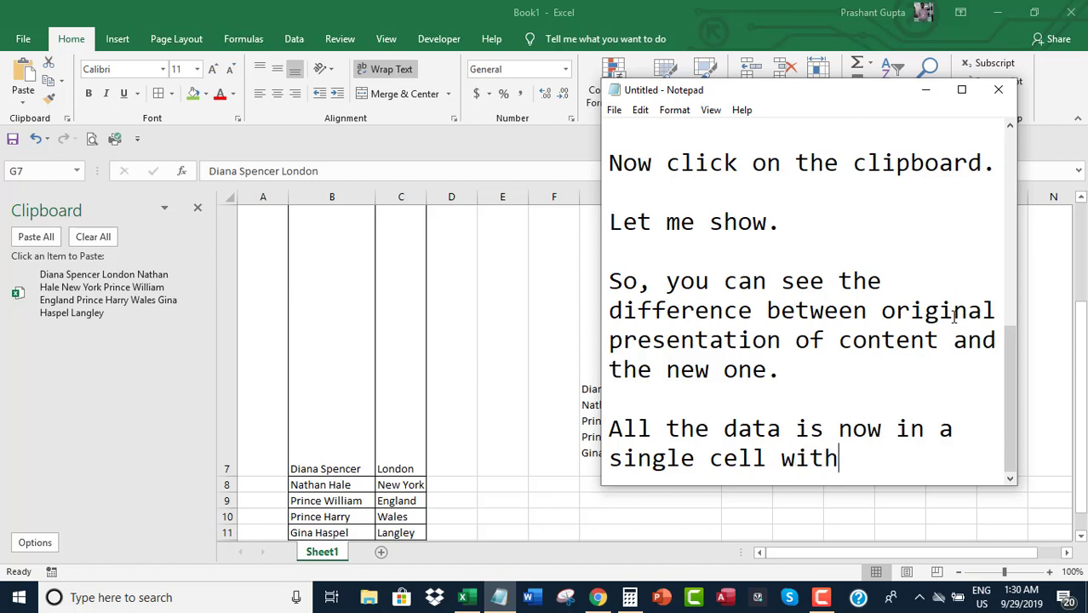
pyautogui.write('ea')
pyautogui.write('ch')
pyautogui.press('BackSpace')
pyautogui.press('BackSpace')
pyautogui.press('BackSpace')
pyautogui.press('BackSpace')
pyautogui.write('t')
pyautogui.press('BackSpace')
pyautogui.press('BackSpace')
pyautogui.doubleClick(957, 321)
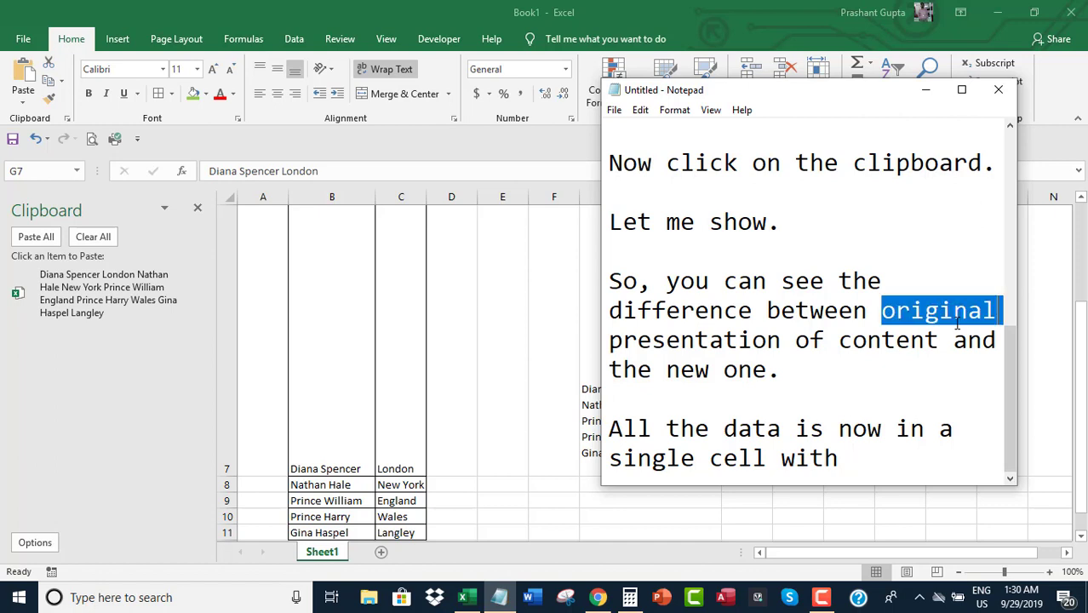
pyautogui.write('n')
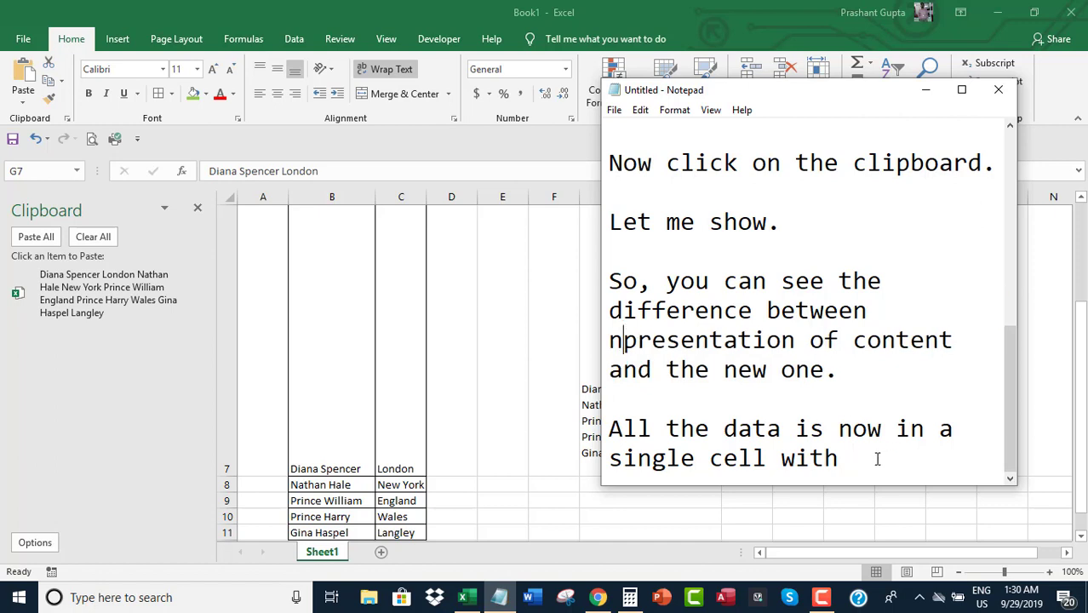
pyautogui.write('new line')
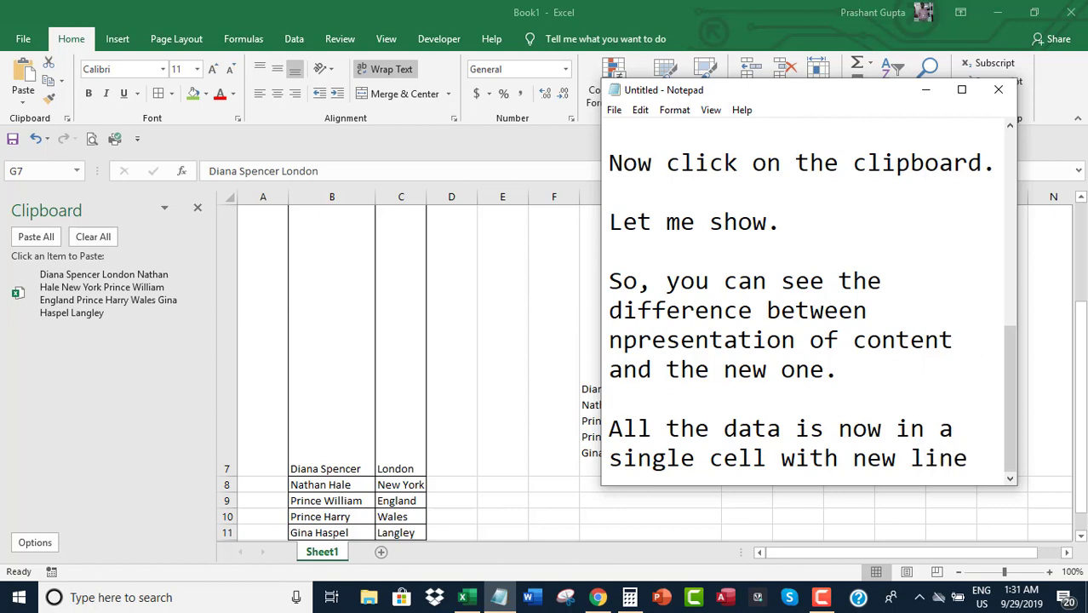
pyautogui.write('after end of ')
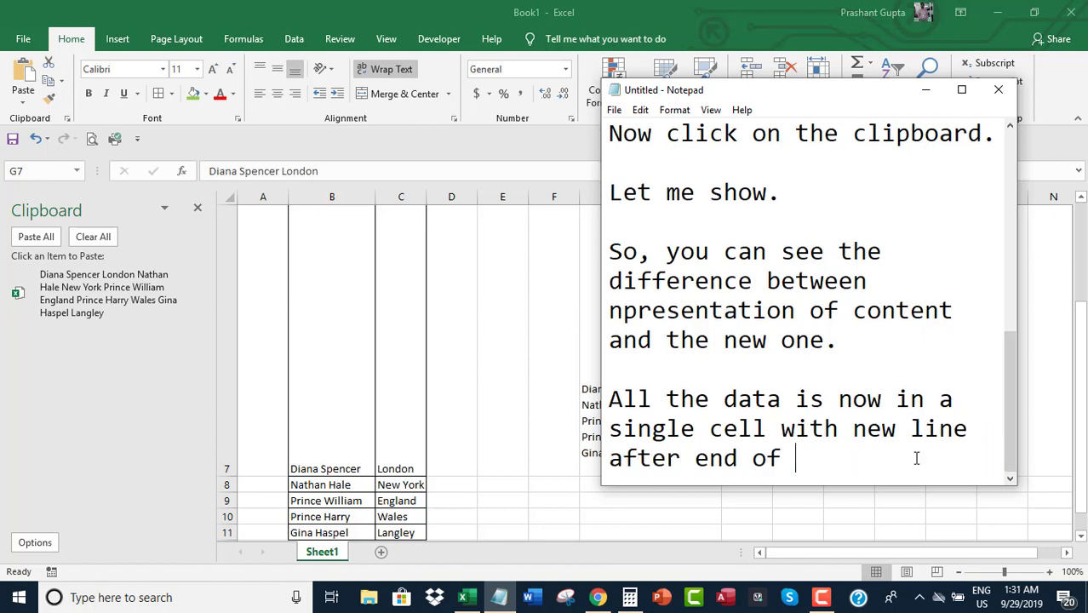
pyautogui.write('f')
pyautogui.write('previou')
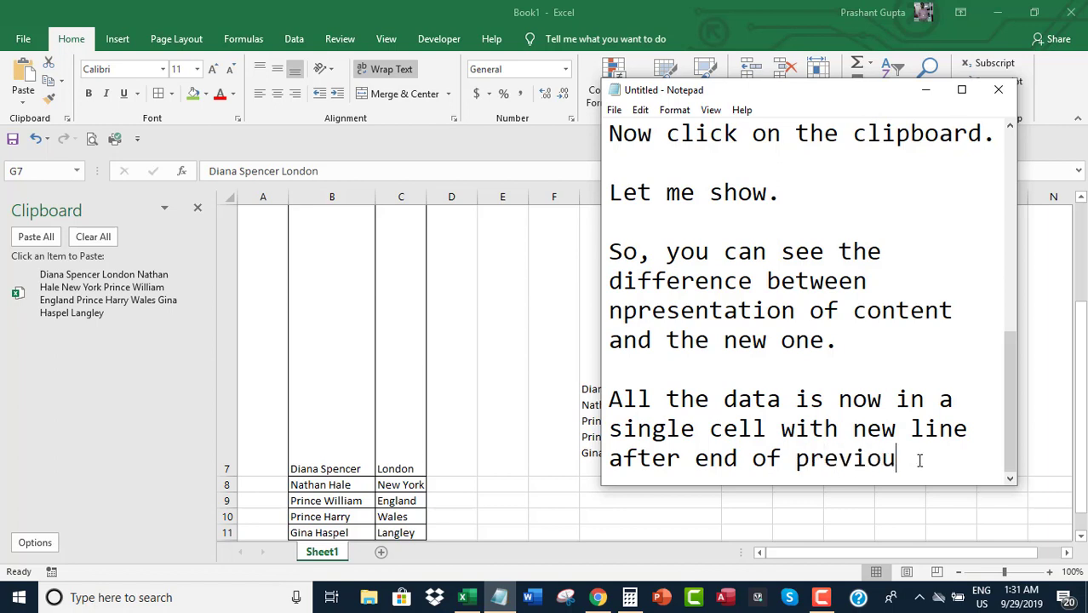
pyautogui.write('s line.')
pyautogui.press('Return')
pyautogui.press('Return')
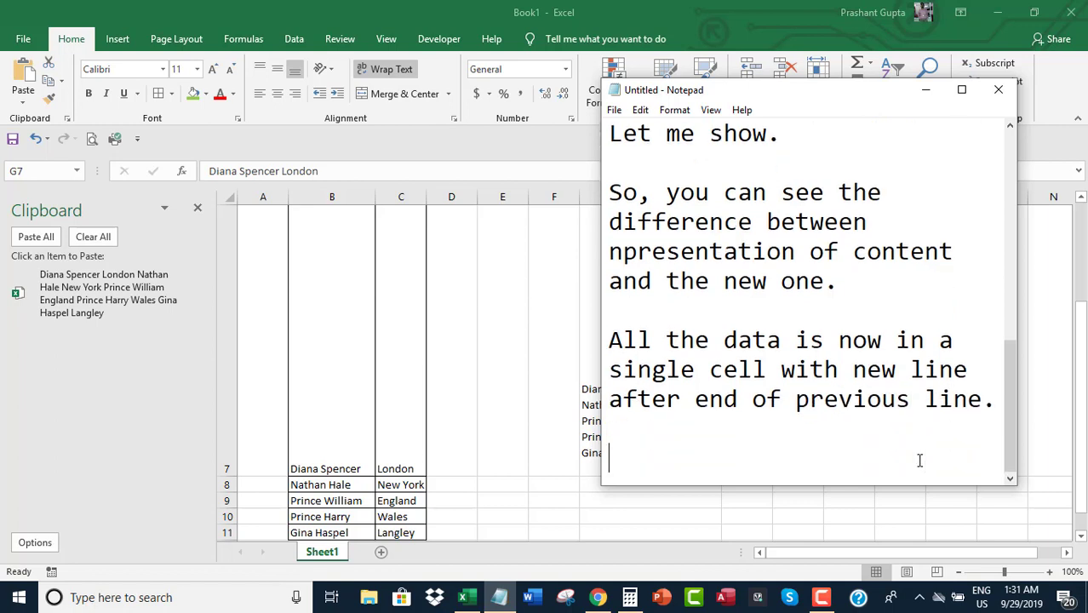
pyautogui.write('Can you se')
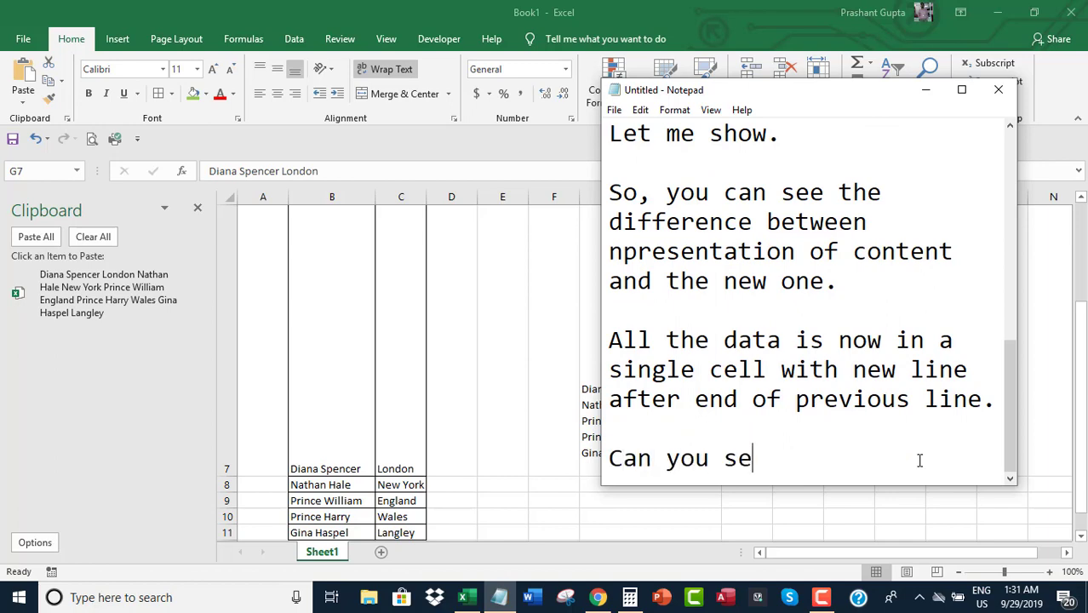
pyautogui.write('e?')
# - Minimize Notepad and compare cells B7 and C7 with the combined entries in G7
pyautogui.click(925, 89)
pyautogui.scroll(-3, 397, 466)
pyautogui.scroll(-1, 397, 466)
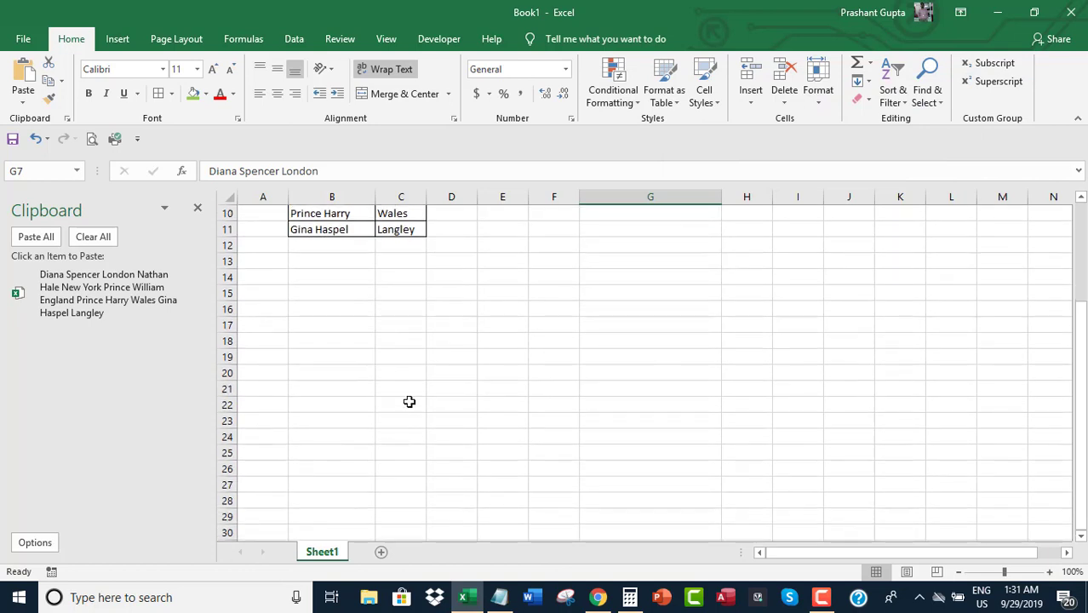
pyautogui.scroll(1, 408, 401)
pyautogui.click(333, 460)
pyautogui.click(401, 462)
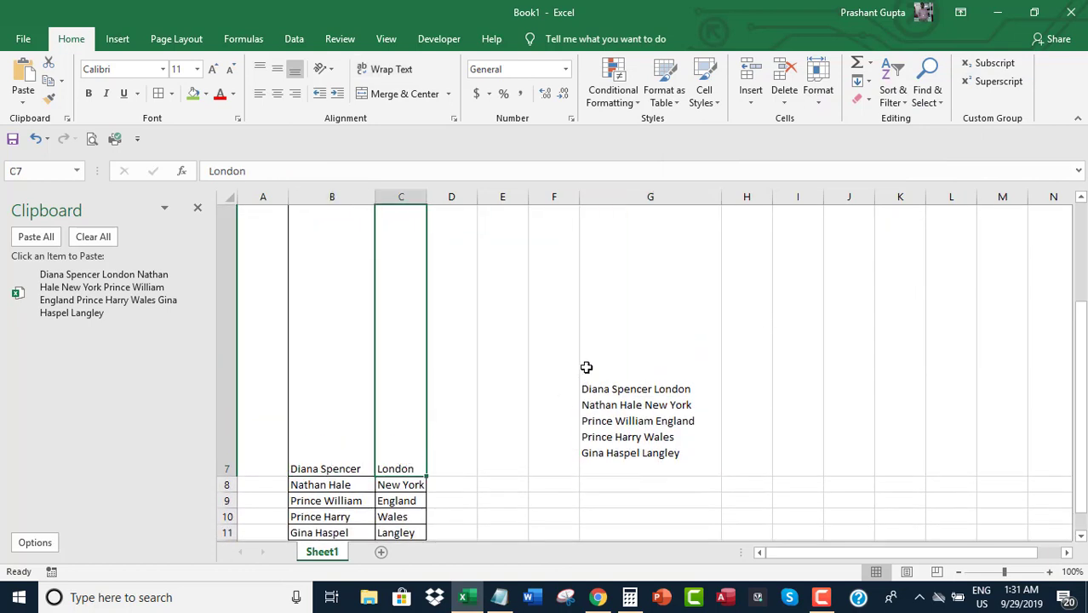
pyautogui.click(636, 385)
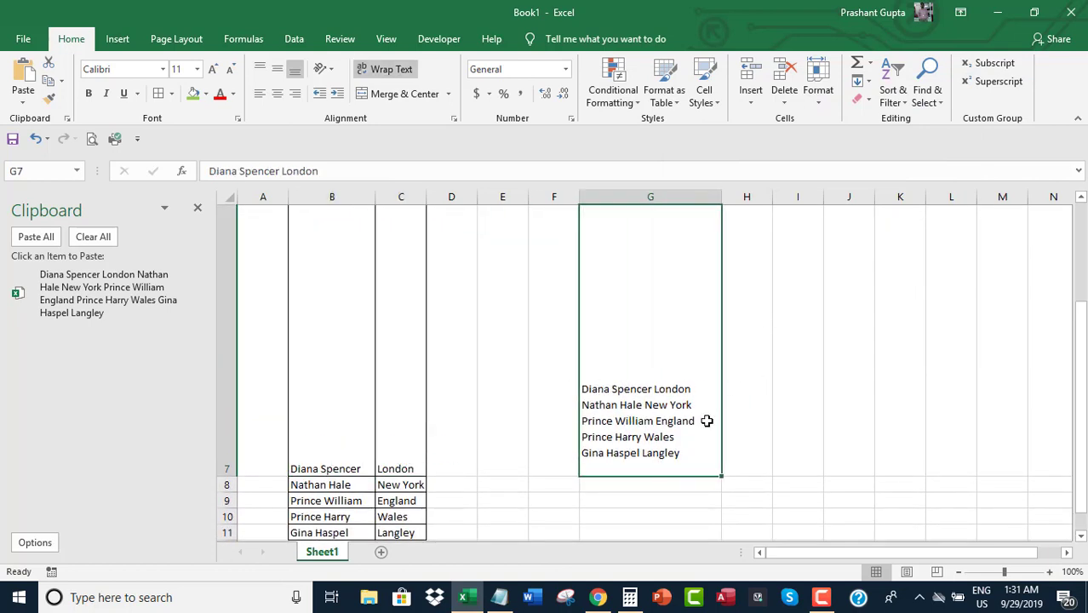
pyautogui.scroll(1, 704, 418)
pyautogui.scroll(-1, 703, 421)
pyautogui.scroll(-1, 702, 412)
pyautogui.scroll(-2, 681, 405)
pyautogui.scroll(3, 658, 395)
# - End the notes with the closing line 'Let's end it here.'
pyautogui.click(500, 597)
pyautogui.press('Return')
pyautogui.press('Return')
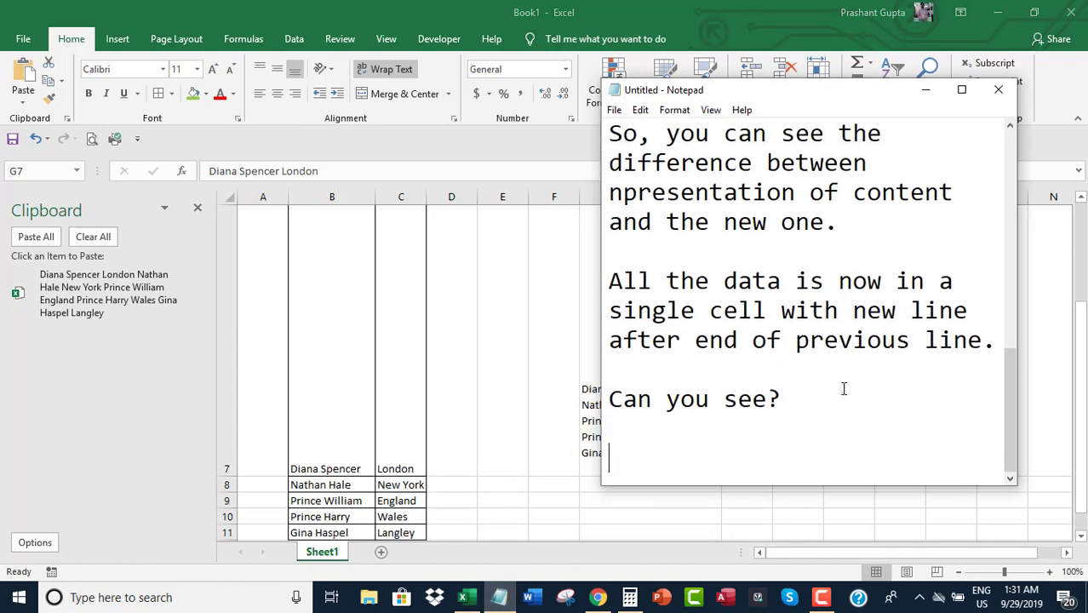
pyautogui.write("Let's ")
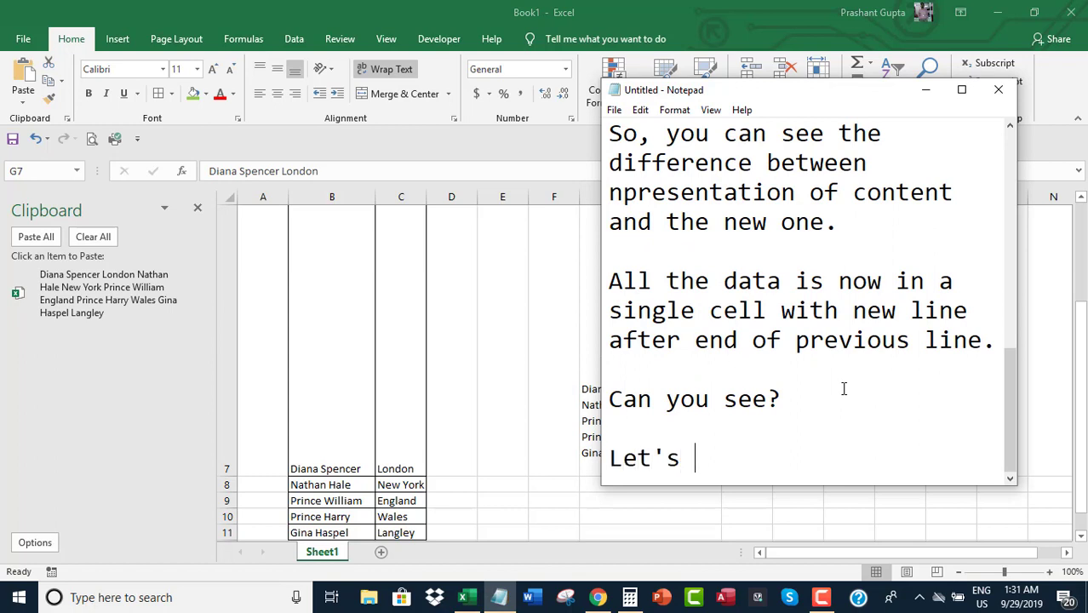
pyautogui.write('end it here.')
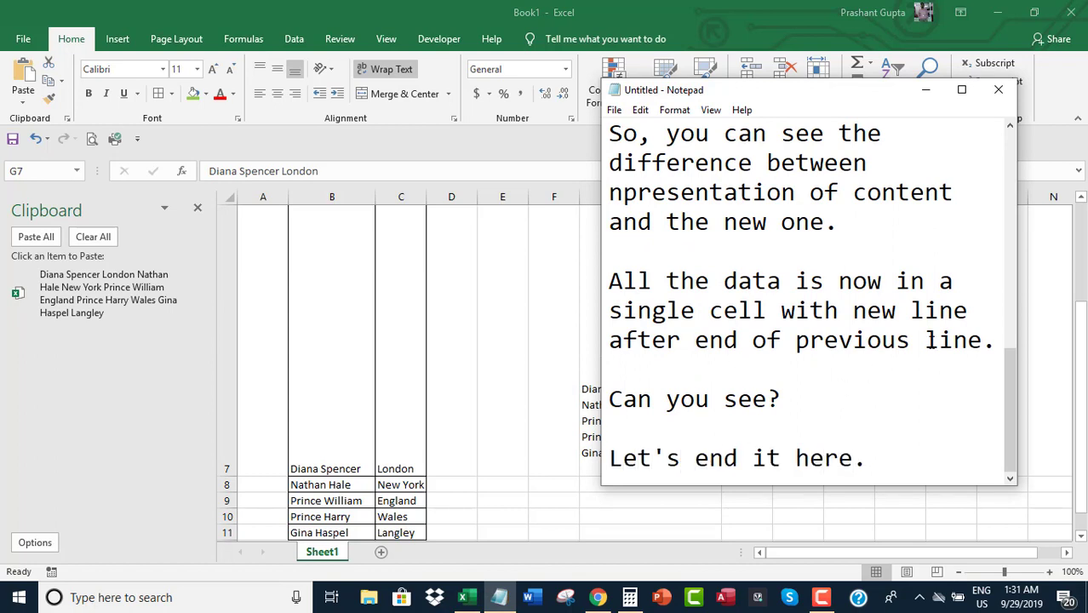
pyautogui.click(821, 597)
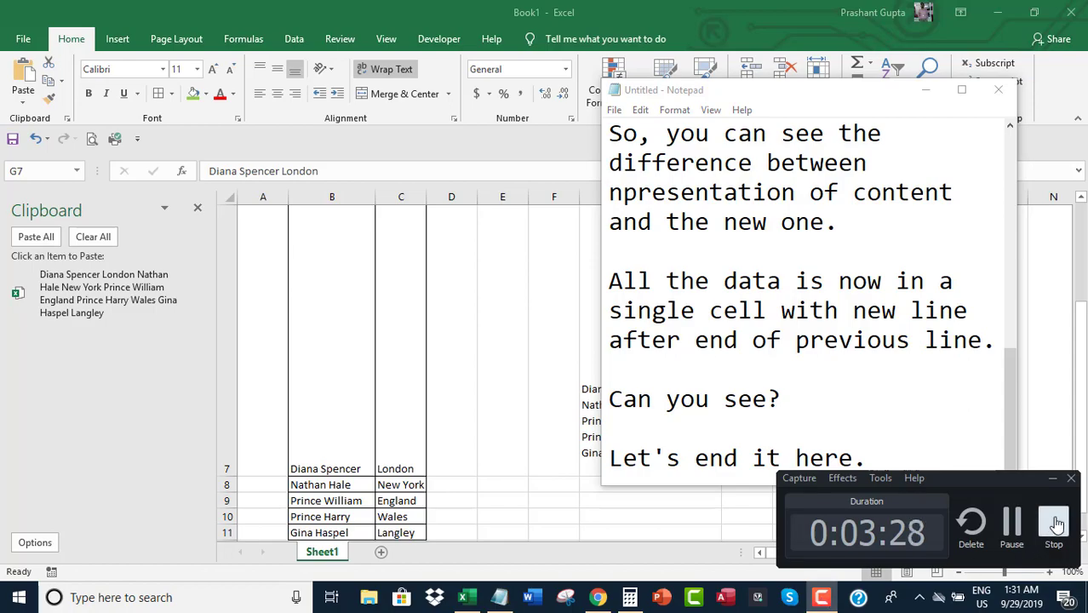